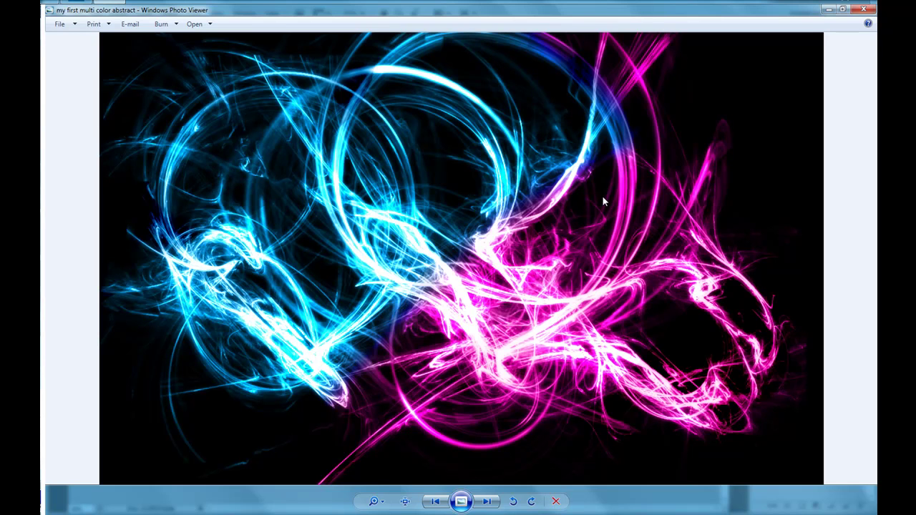
Close the example image and set the brush to the 1155 swirl preset at 1714 px
{"action": "left_click", "coordinate": [867, 11]}
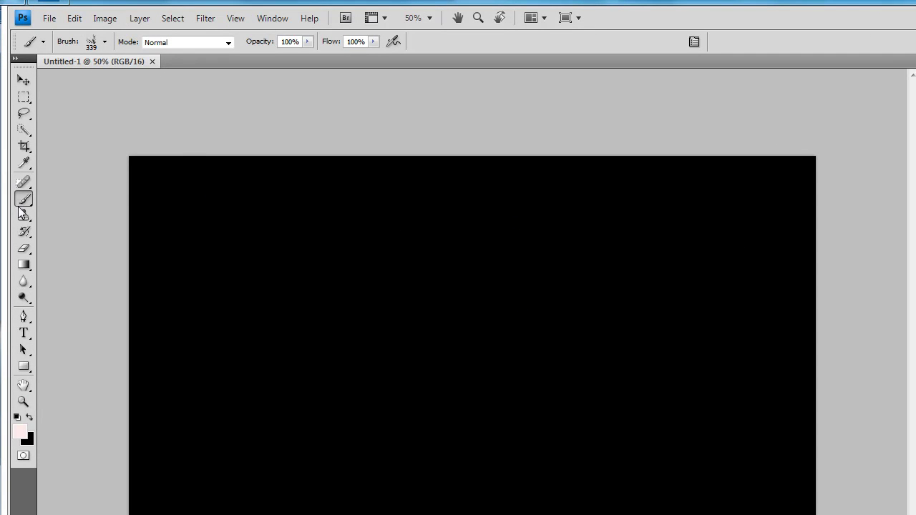
{"action": "left_click", "coordinate": [433, 279]}
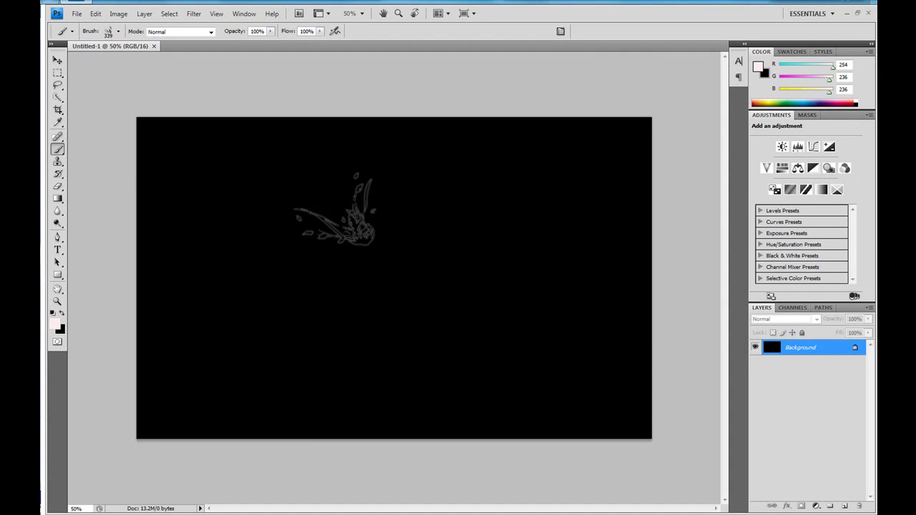
{"action": "right_click", "coordinate": [342, 206]}
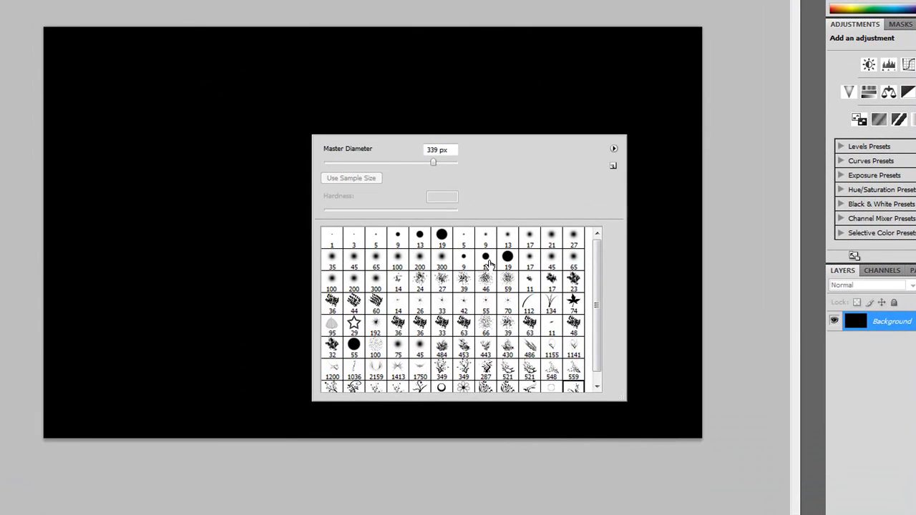
{"action": "scroll", "coordinate": [493, 270], "scroll_direction": "down", "scroll_amount": 1}
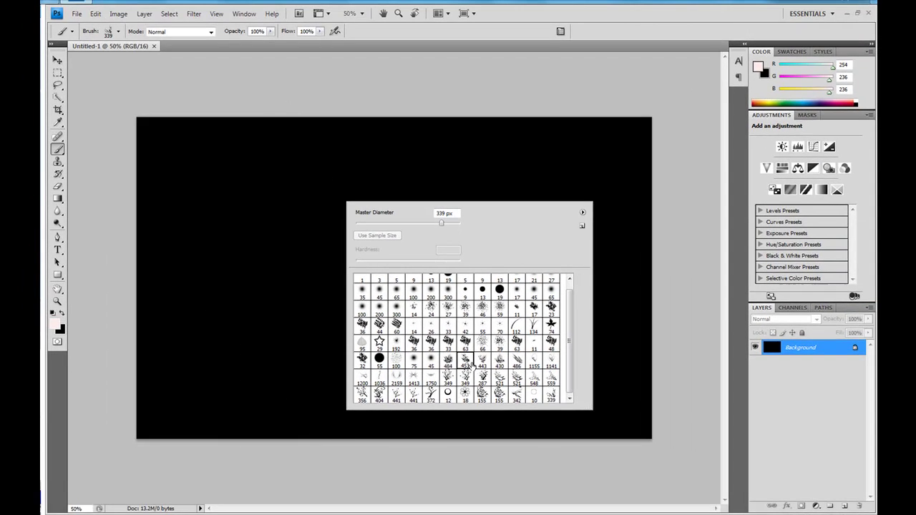
{"action": "left_click", "coordinate": [463, 339]}
{"action": "left_click", "coordinate": [533, 354]}
{"action": "left_click_drag", "start_coordinate": [456, 221], "coordinate": [458, 222]}
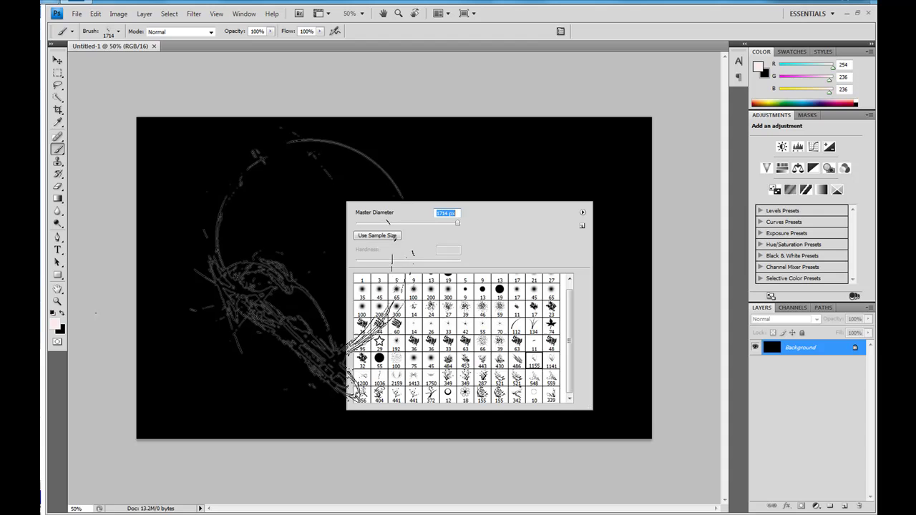
Set the foreground colour to white and stamp the 1714 px swirl three times on one spot
{"action": "key", "text": "Return"}
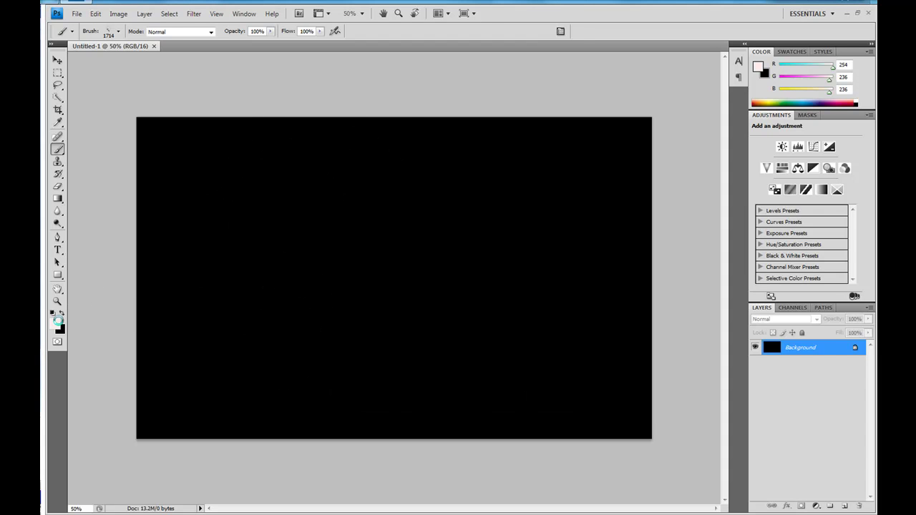
{"action": "left_click", "coordinate": [57, 319]}
{"action": "left_click_drag", "start_coordinate": [133, 146], "coordinate": [119, 140]}
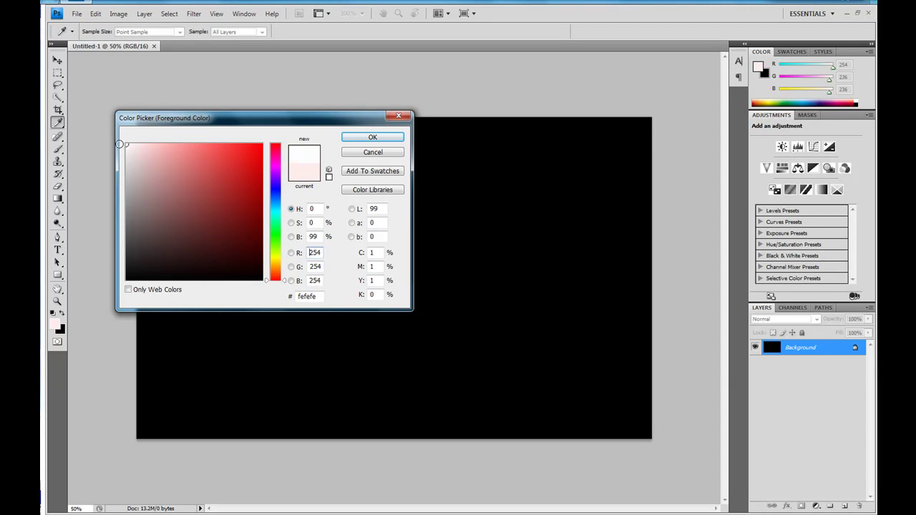
{"action": "left_click", "coordinate": [372, 138]}
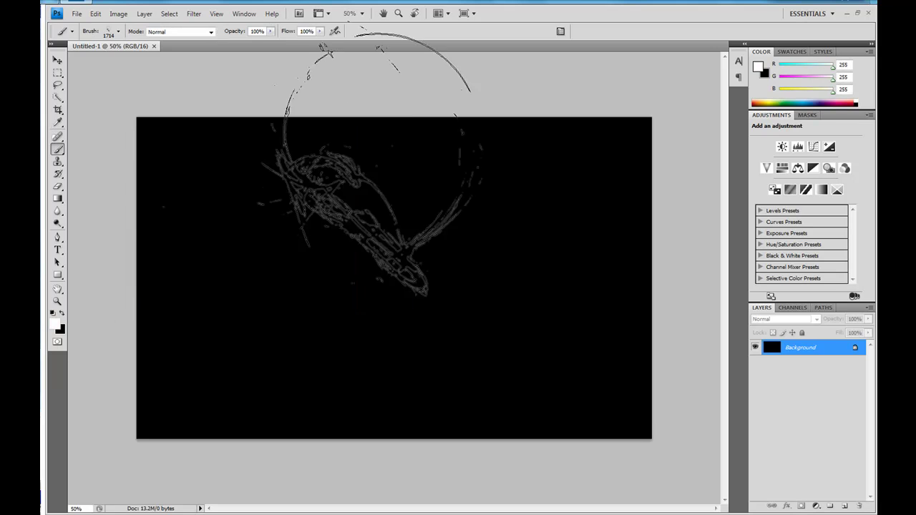
{"action": "left_click", "coordinate": [318, 254]}
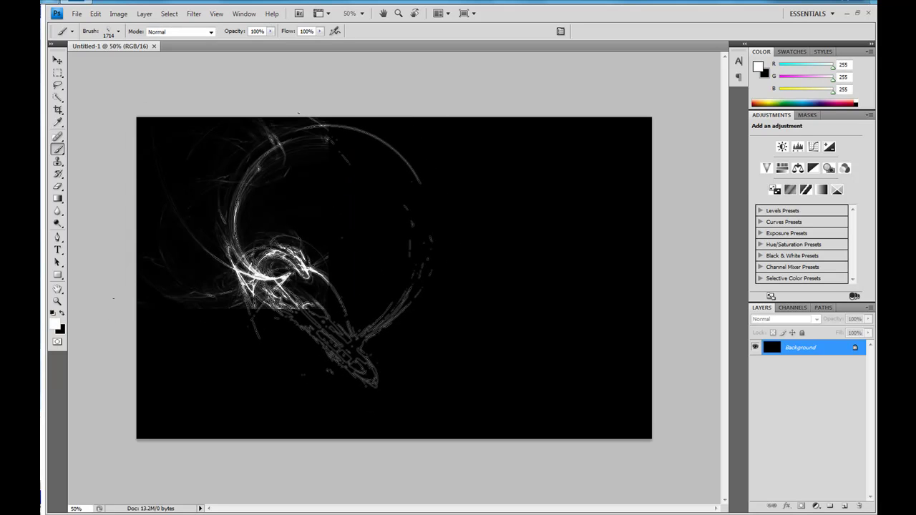
{"action": "left_click", "coordinate": [319, 254]}
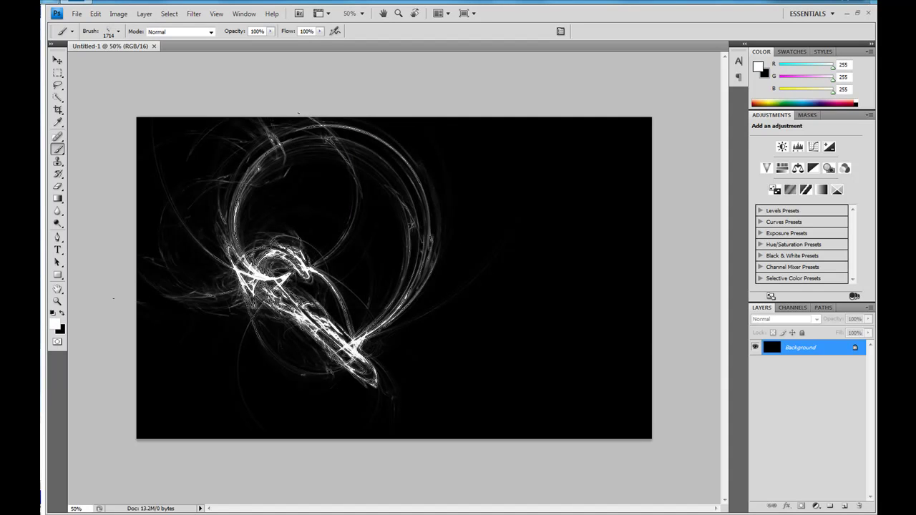
{"action": "left_click", "coordinate": [318, 254]}
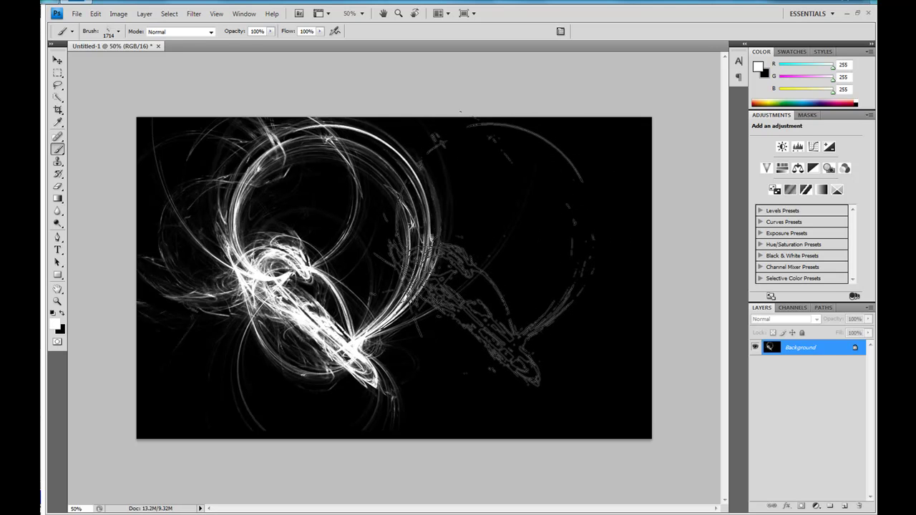
Switch to brush preset 1141 at 2028 px and stamp a second large swirl
{"action": "right_click", "coordinate": [475, 251]}
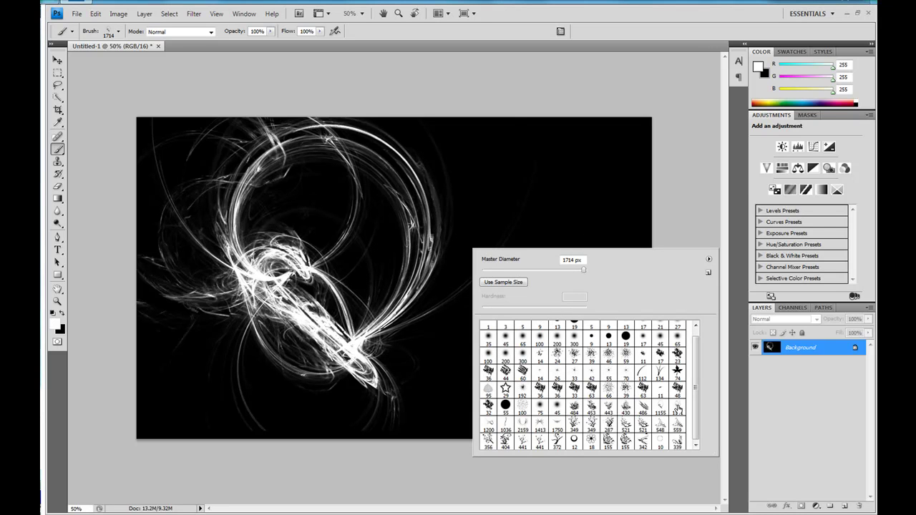
{"action": "left_click", "coordinate": [678, 408]}
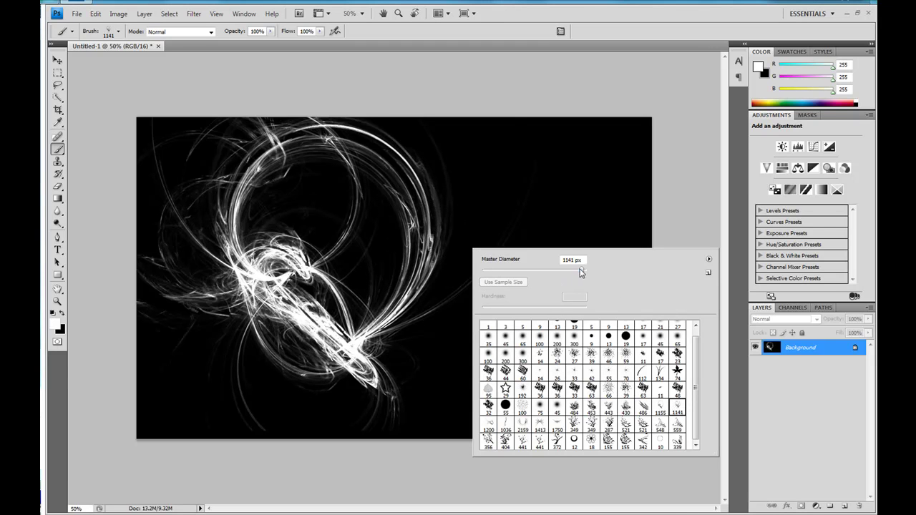
{"action": "left_click_drag", "start_coordinate": [580, 272], "coordinate": [590, 273]}
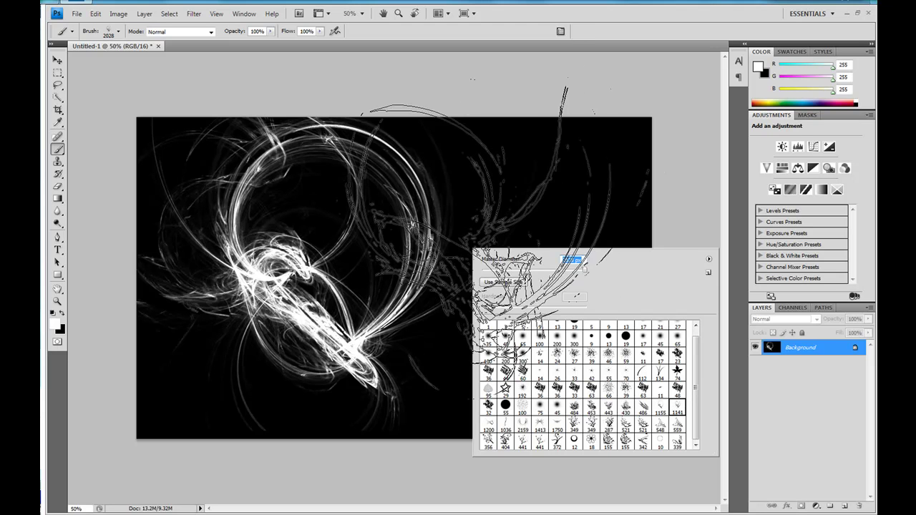
{"action": "left_click", "coordinate": [515, 286]}
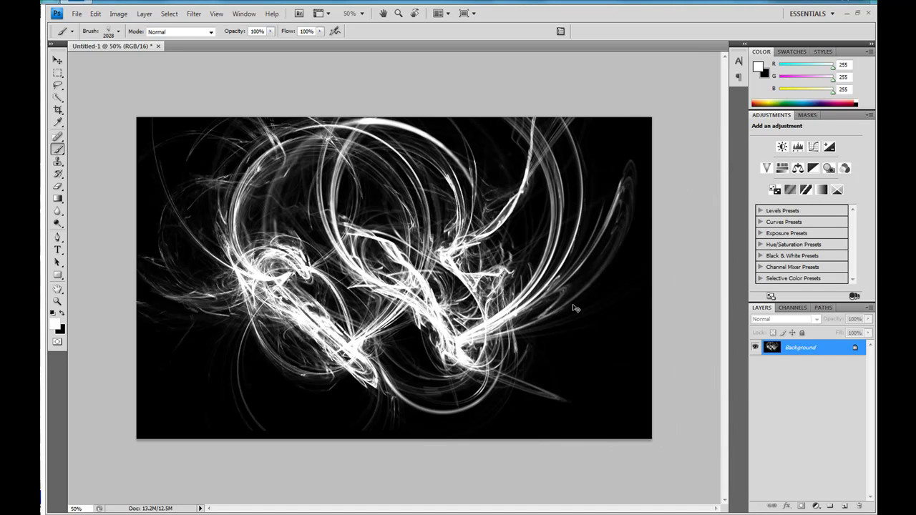
Duplicate the swirls onto Layer 1 and apply a 5.0-pixel Gaussian Blur to it
{"action": "key", "text": "ctrl+shift+alt+n"}
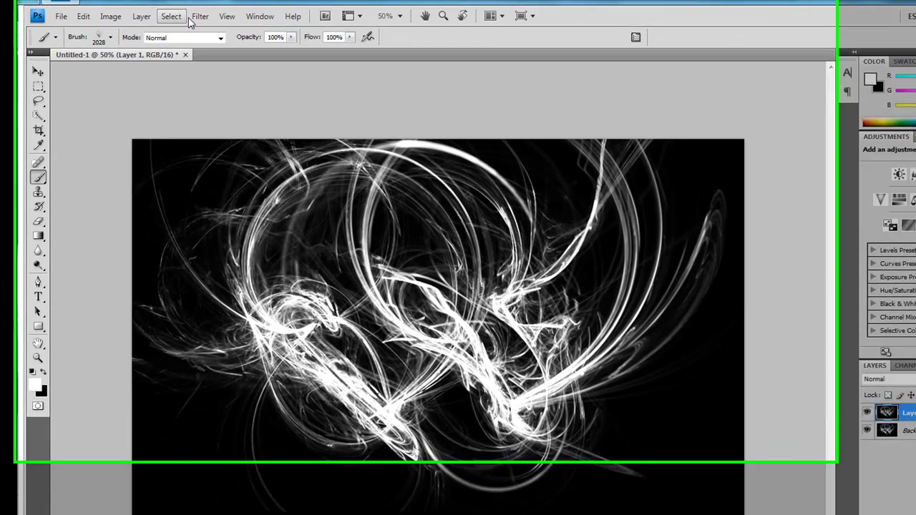
{"action": "left_click", "coordinate": [190, 18]}
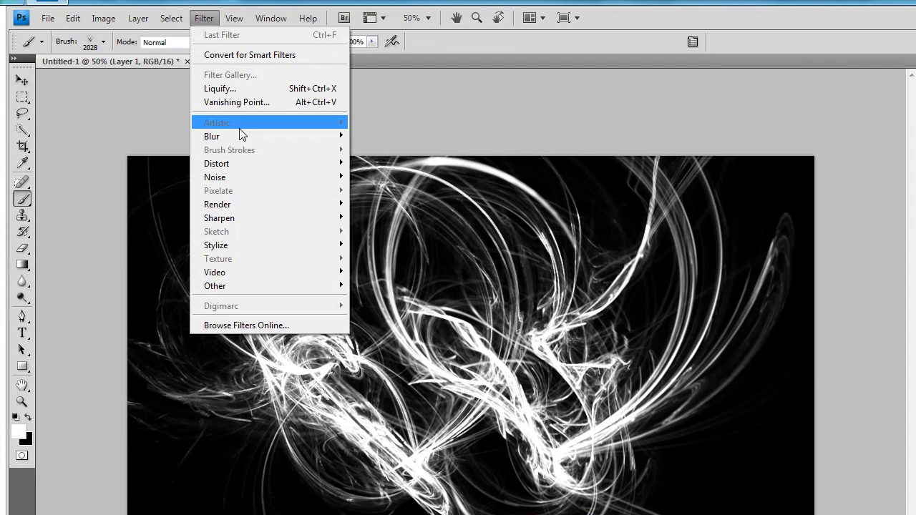
{"action": "mouse_move", "coordinate": [246, 135]}
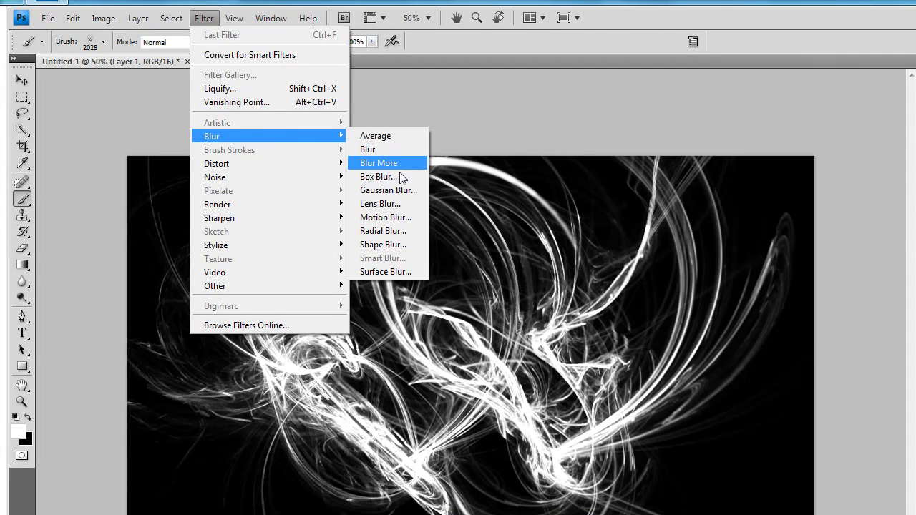
{"action": "left_click", "coordinate": [402, 193]}
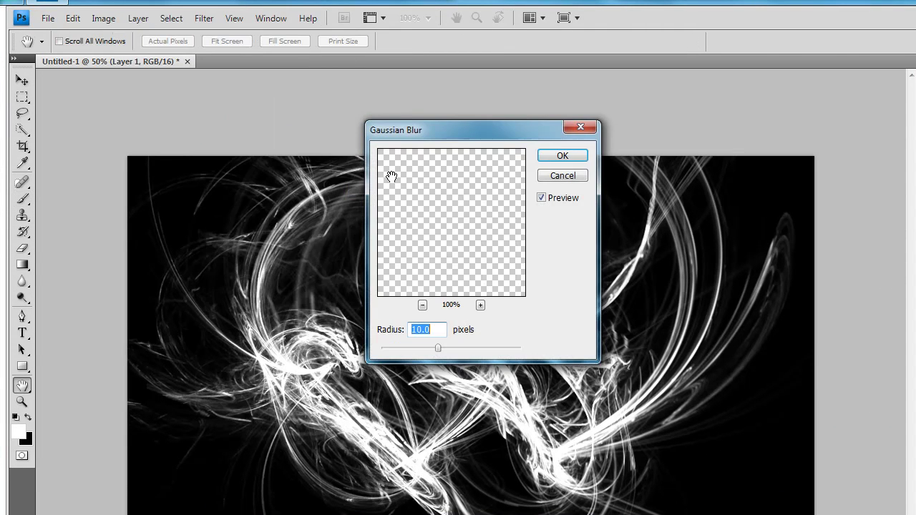
{"action": "left_click_drag", "start_coordinate": [438, 350], "coordinate": [418, 350]}
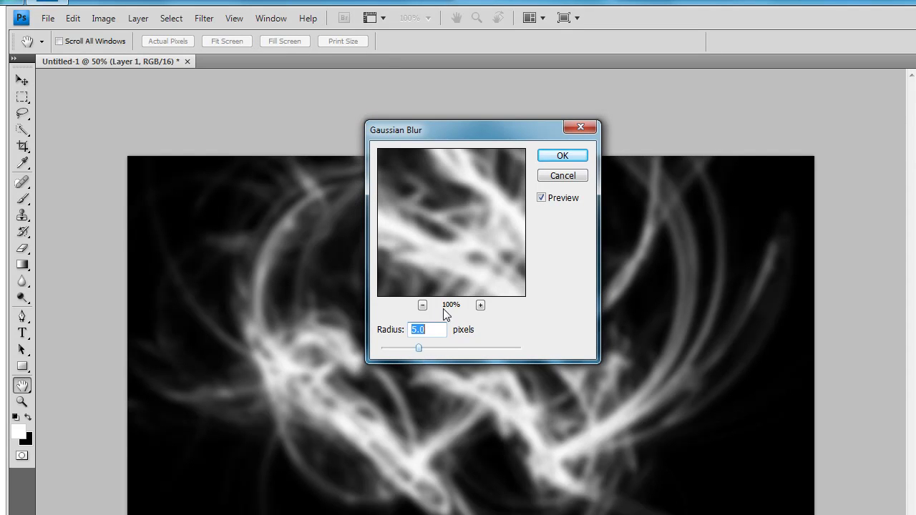
{"action": "left_click", "coordinate": [561, 156]}
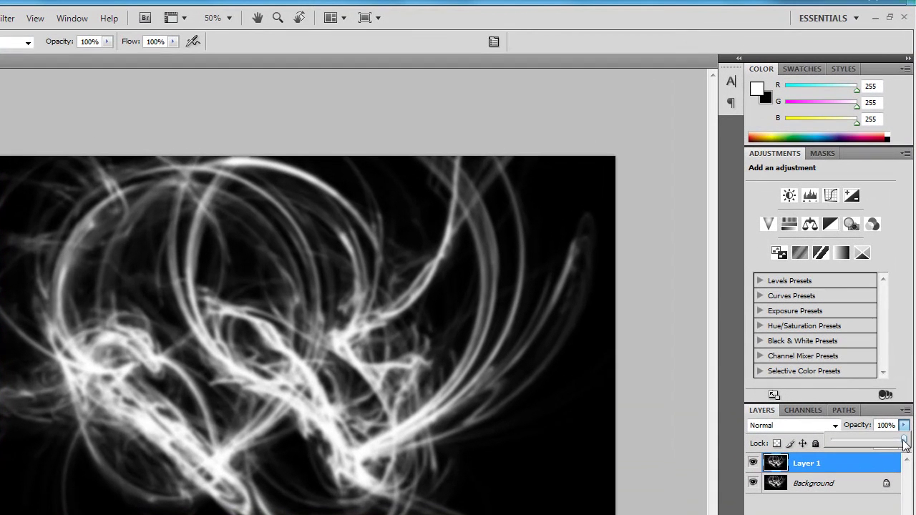
Lower Layer 1's opacity to 51% and add an empty Layer 2 on top
{"action": "left_click_drag", "start_coordinate": [868, 322], "coordinate": [850, 335]}
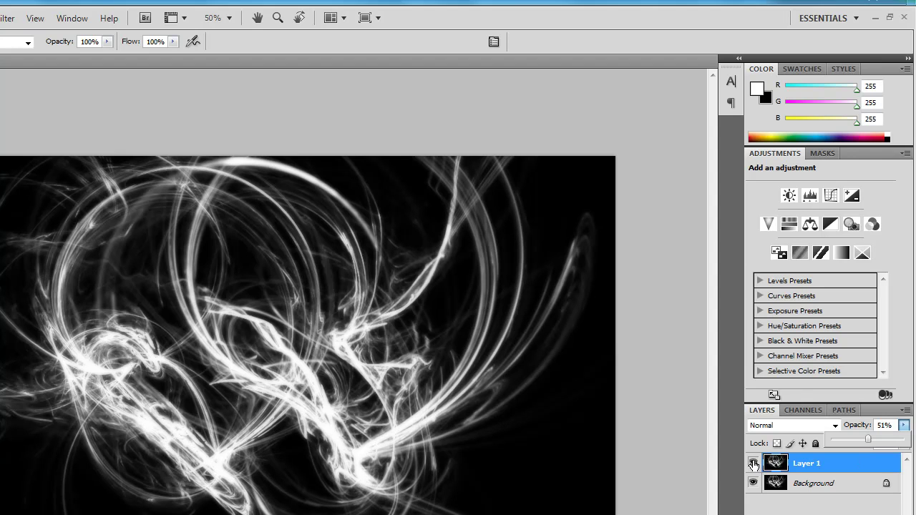
{"action": "left_click", "coordinate": [753, 464]}
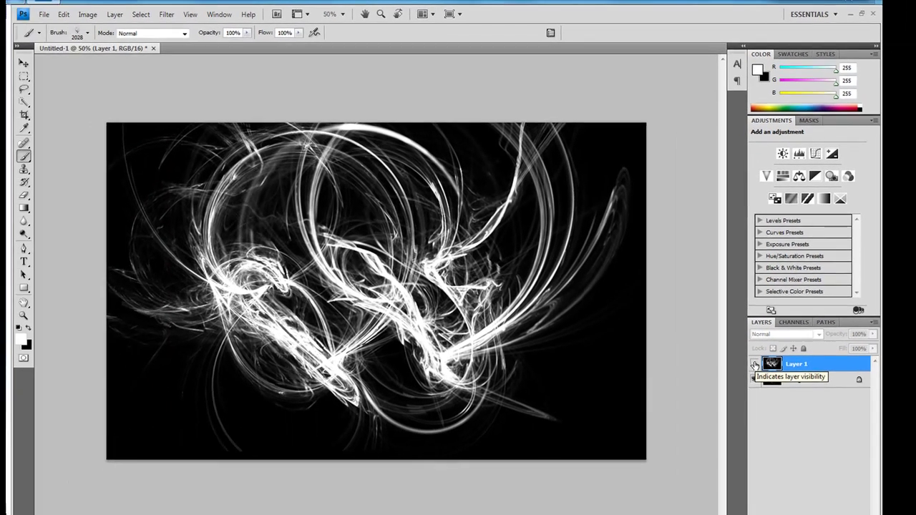
{"action": "left_click", "coordinate": [753, 464]}
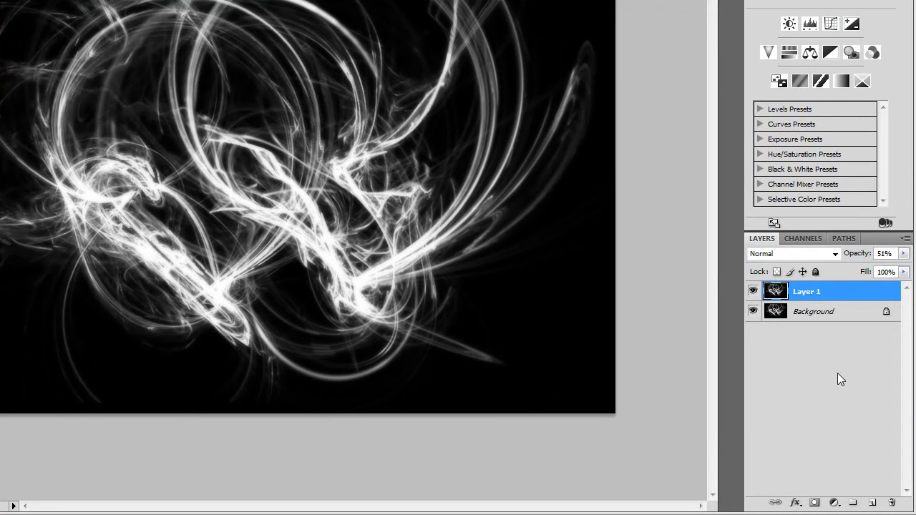
{"action": "left_click", "coordinate": [873, 503]}
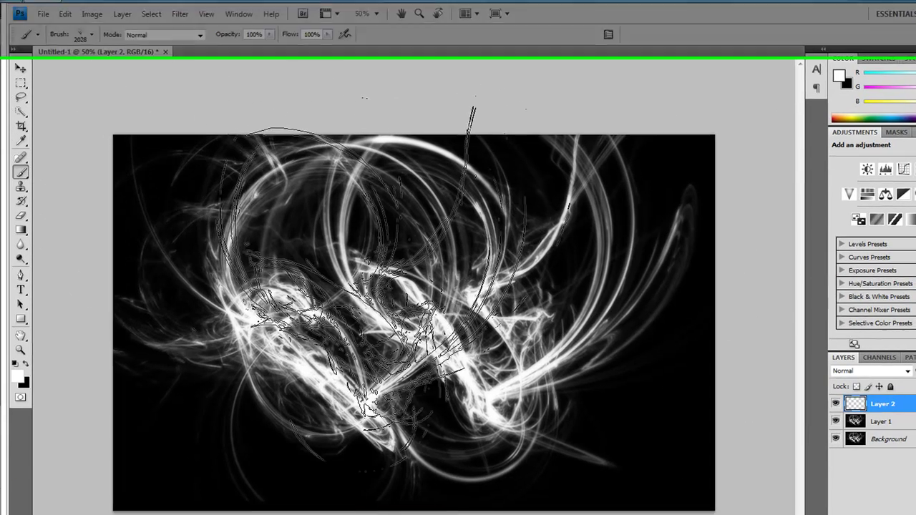
Choose the soft round 300 preset with 0% hardness and enlarge it to 494 px
{"action": "right_click", "coordinate": [350, 272]}
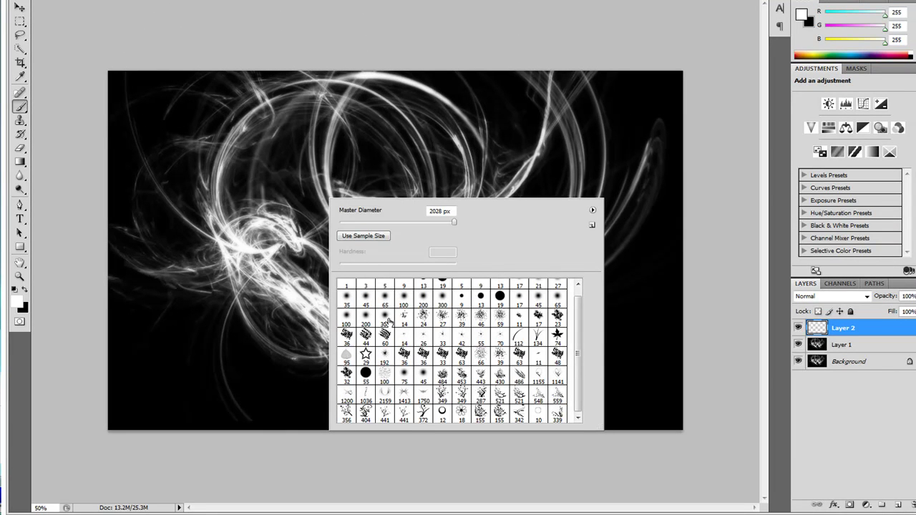
{"action": "left_click", "coordinate": [385, 320]}
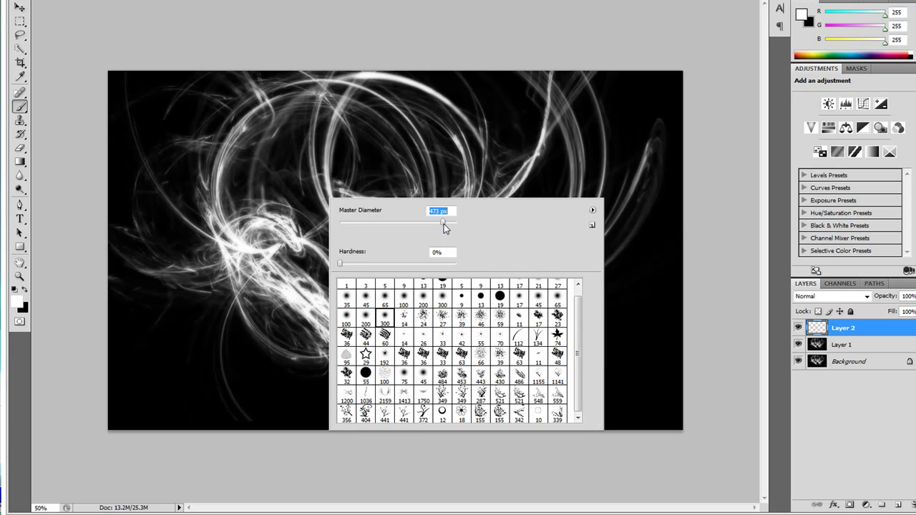
{"action": "left_click_drag", "start_coordinate": [444, 224], "coordinate": [446, 224]}
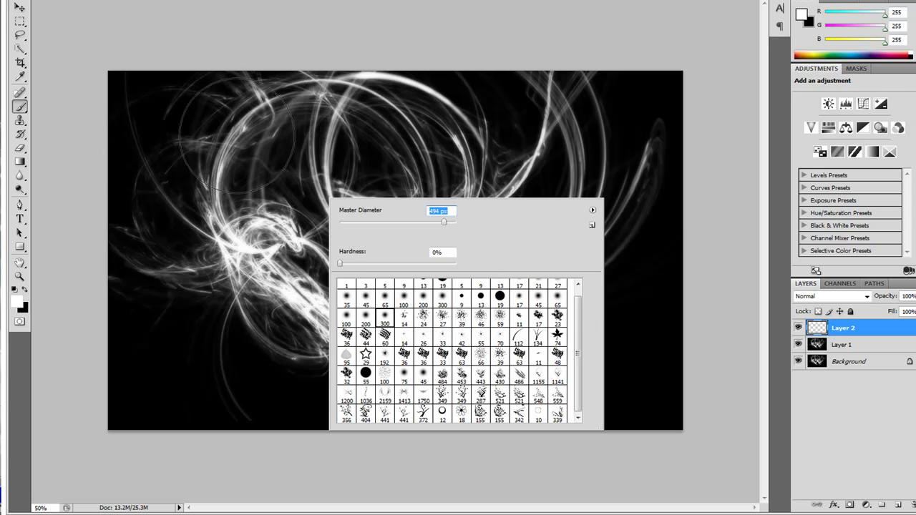
Set the foreground to cyan #4ec9d7 and paint it across the bottom and right of Layer 2
{"action": "left_click", "coordinate": [17, 301]}
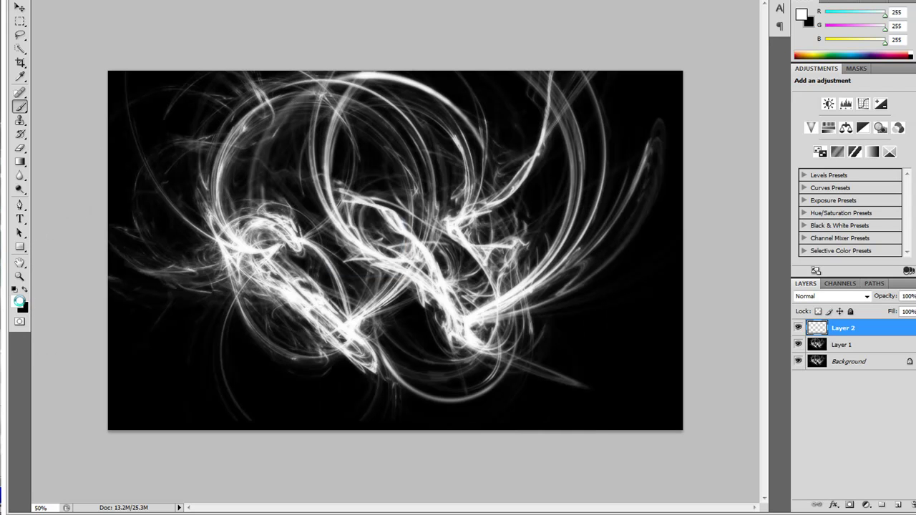
{"action": "left_click", "coordinate": [261, 174]}
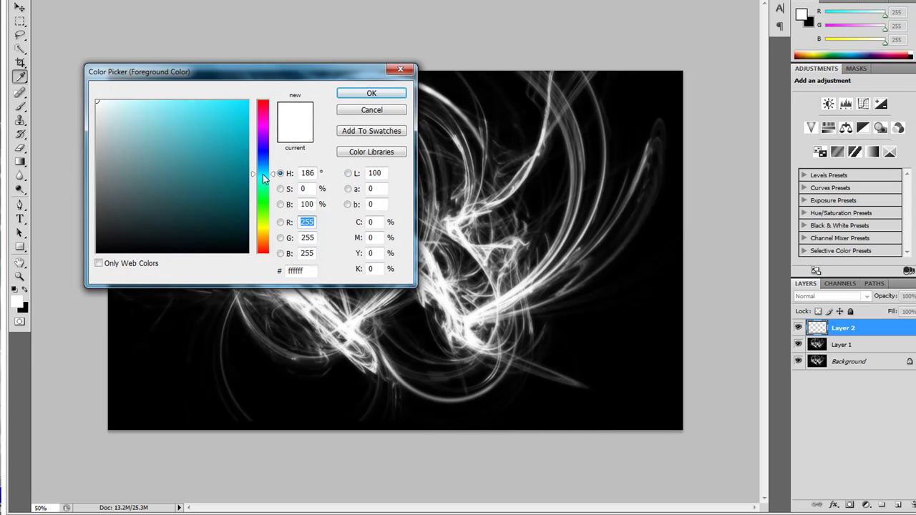
{"action": "left_click", "coordinate": [193, 124]}
{"action": "left_click", "coordinate": [373, 93]}
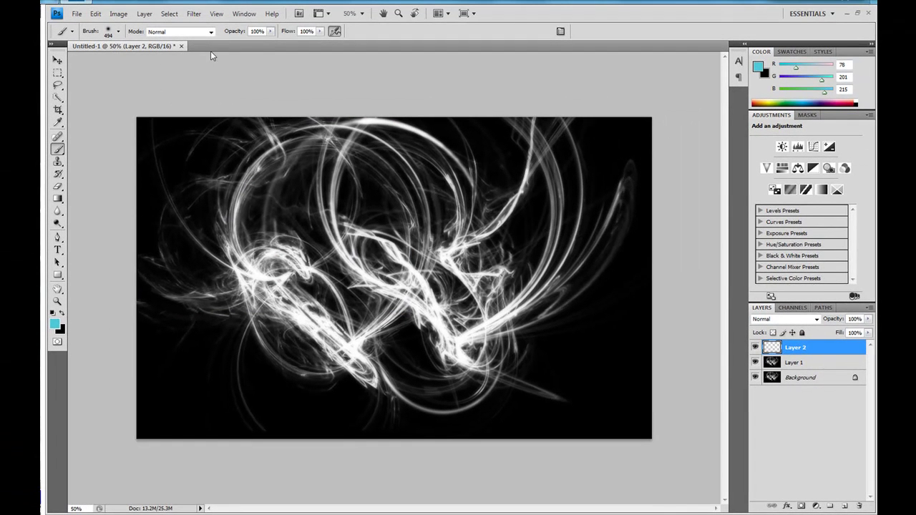
{"action": "mouse_move", "coordinate": [617, 165]}
{"action": "left_mouse_down"}
{"action": "mouse_move", "coordinate": [407, 319]}
{"action": "mouse_move", "coordinate": [325, 386]}
{"action": "mouse_move", "coordinate": [323, 419]}
{"action": "left_mouse_up"}
{"action": "mouse_move", "coordinate": [422, 422]}
{"action": "left_mouse_down"}
{"action": "mouse_move", "coordinate": [598, 412]}
{"action": "mouse_move", "coordinate": [620, 379]}
{"action": "mouse_move", "coordinate": [637, 317]}
{"action": "mouse_move", "coordinate": [626, 265]}
{"action": "mouse_move", "coordinate": [544, 296]}
{"action": "mouse_move", "coordinate": [470, 381]}
{"action": "mouse_move", "coordinate": [492, 383]}
{"action": "mouse_move", "coordinate": [581, 327]}
{"action": "mouse_move", "coordinate": [625, 269]}
{"action": "mouse_move", "coordinate": [544, 303]}
{"action": "mouse_move", "coordinate": [541, 314]}
{"action": "mouse_move", "coordinate": [365, 368]}
{"action": "mouse_move", "coordinate": [131, 374]}
{"action": "left_mouse_up"}
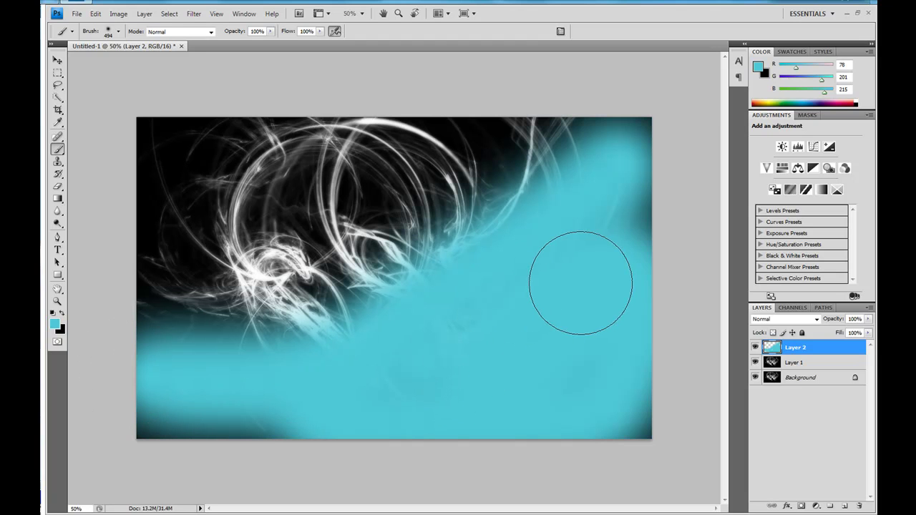
Pick magenta #e740ce as the foreground colour in the Color Picker
{"action": "left_click", "coordinate": [54, 325]}
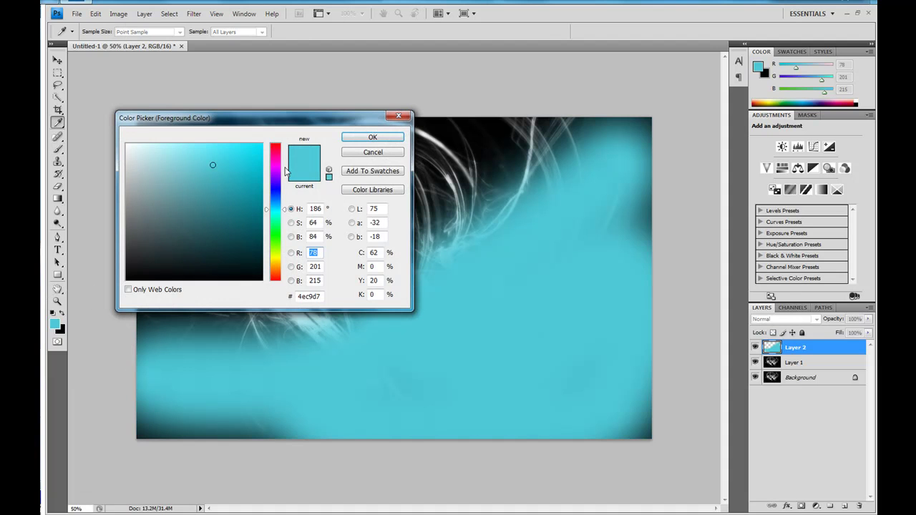
{"action": "left_click", "coordinate": [275, 162]}
{"action": "left_click_drag", "start_coordinate": [224, 174], "coordinate": [224, 156]}
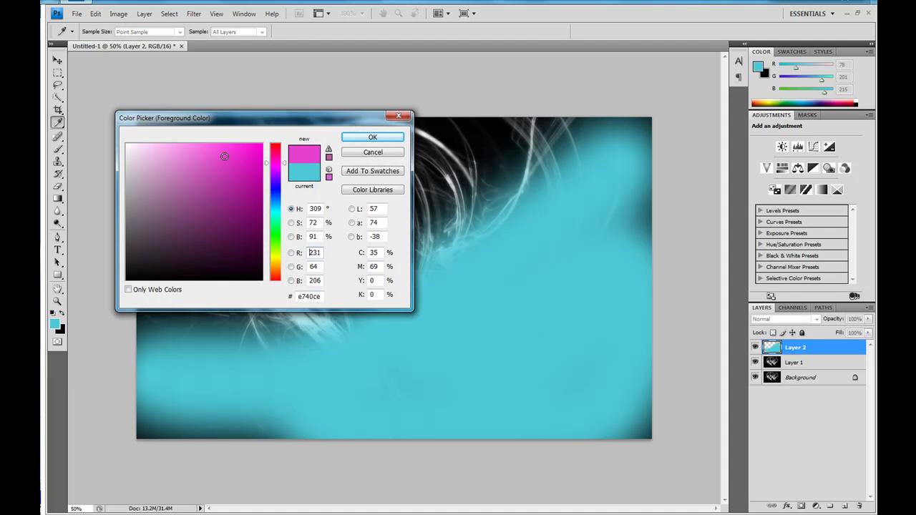
Confirm magenta and paint strokes across the upper-left area of Layer 2
{"action": "left_click", "coordinate": [372, 137]}
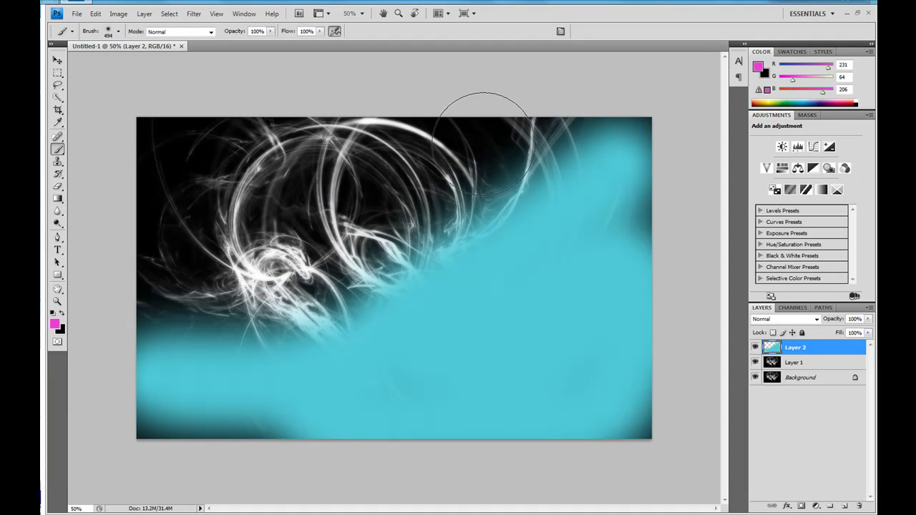
{"action": "mouse_move", "coordinate": [511, 98]}
{"action": "left_mouse_down"}
{"action": "mouse_move", "coordinate": [490, 112]}
{"action": "mouse_move", "coordinate": [493, 143]}
{"action": "left_mouse_up"}
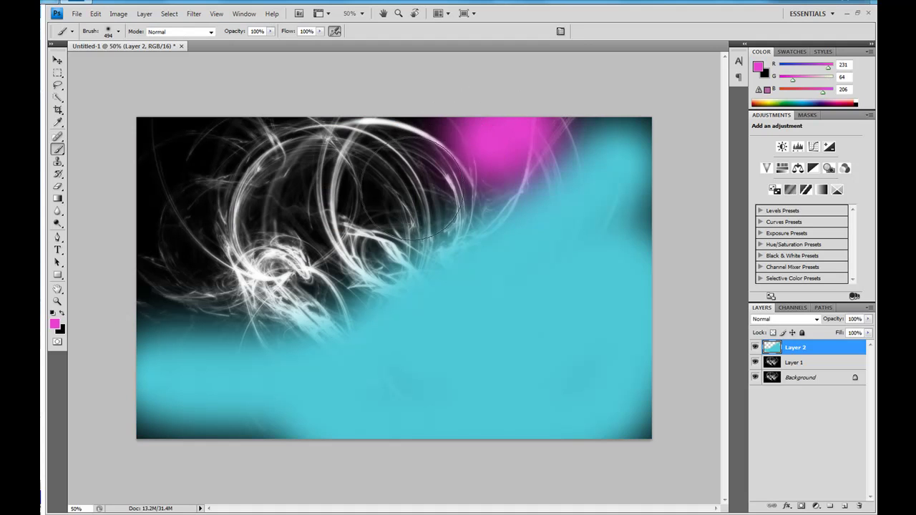
{"action": "mouse_move", "coordinate": [411, 188]}
{"action": "left_mouse_down"}
{"action": "mouse_move", "coordinate": [451, 168]}
{"action": "mouse_move", "coordinate": [386, 211]}
{"action": "mouse_move", "coordinate": [336, 264]}
{"action": "left_mouse_up"}
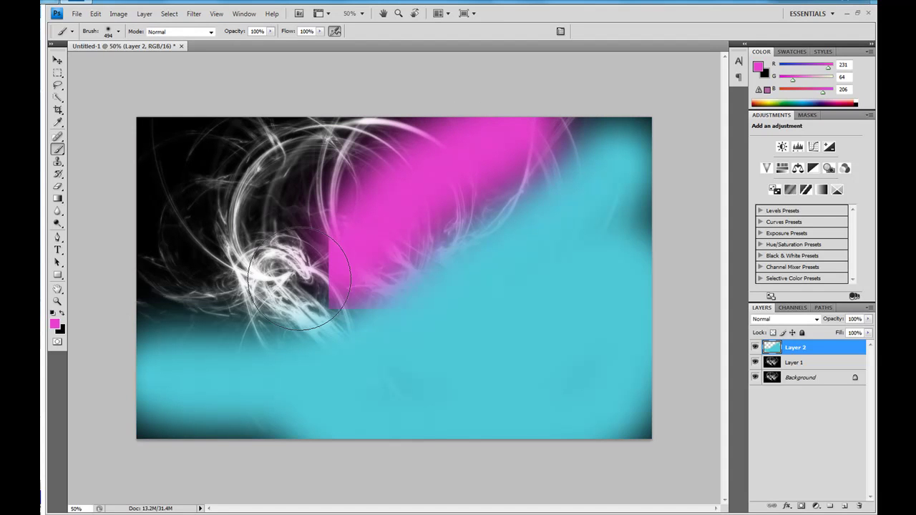
{"action": "mouse_move", "coordinate": [299, 280]}
{"action": "left_mouse_down"}
{"action": "mouse_move", "coordinate": [143, 262]}
{"action": "mouse_move", "coordinate": [164, 230]}
{"action": "mouse_move", "coordinate": [167, 106]}
{"action": "mouse_move", "coordinate": [241, 98]}
{"action": "mouse_move", "coordinate": [353, 132]}
{"action": "mouse_move", "coordinate": [429, 126]}
{"action": "mouse_move", "coordinate": [327, 164]}
{"action": "mouse_move", "coordinate": [235, 214]}
{"action": "mouse_move", "coordinate": [216, 188]}
{"action": "mouse_move", "coordinate": [260, 163]}
{"action": "mouse_move", "coordinate": [429, 159]}
{"action": "mouse_move", "coordinate": [537, 106]}
{"action": "mouse_move", "coordinate": [539, 96]}
{"action": "mouse_move", "coordinate": [544, 181]}
{"action": "mouse_move", "coordinate": [533, 166]}
{"action": "left_mouse_up"}
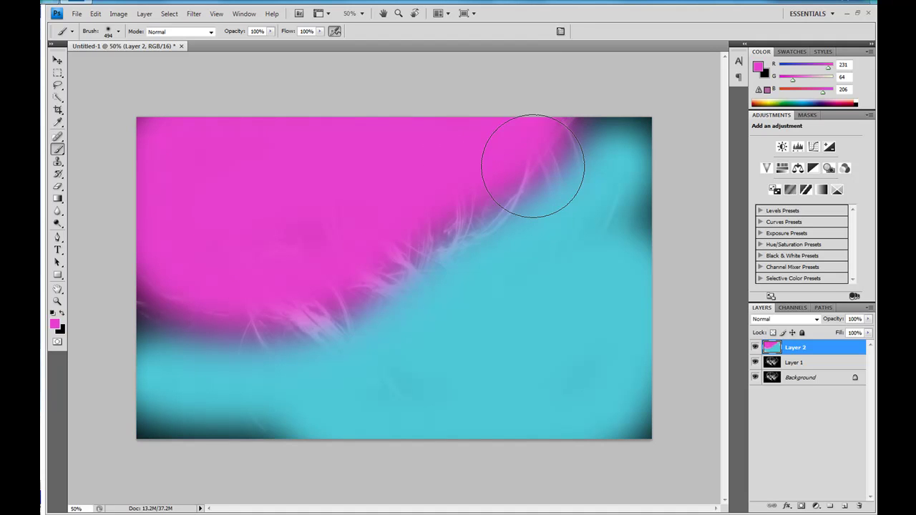
Set Layer 2's blend mode to Color in Blending Options so the swirls take its colours
{"action": "right_click", "coordinate": [803, 348]}
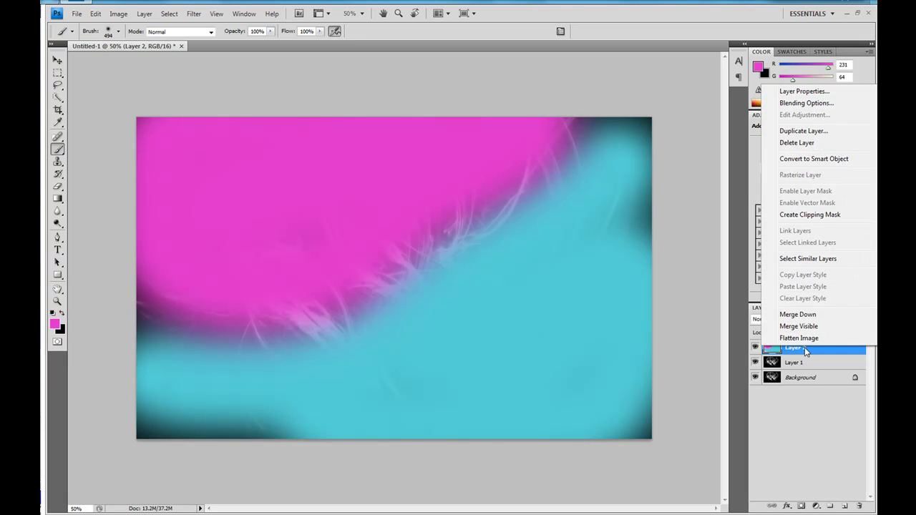
{"action": "left_click", "coordinate": [812, 105]}
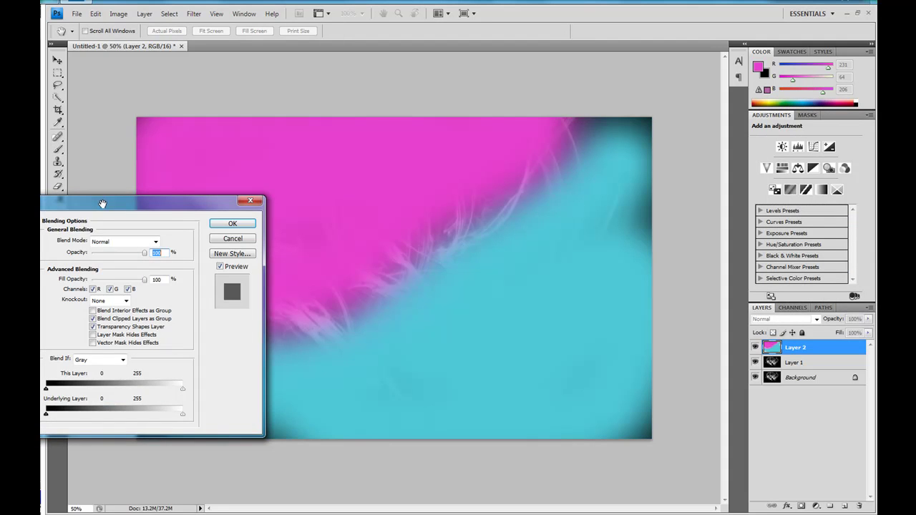
{"action": "left_click_drag", "start_coordinate": [163, 201], "coordinate": [342, 153]}
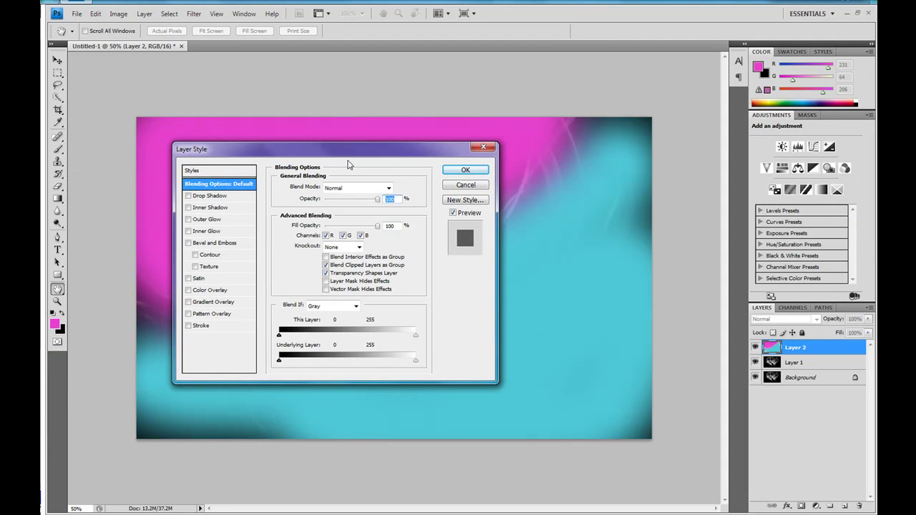
{"action": "left_click", "coordinate": [389, 189]}
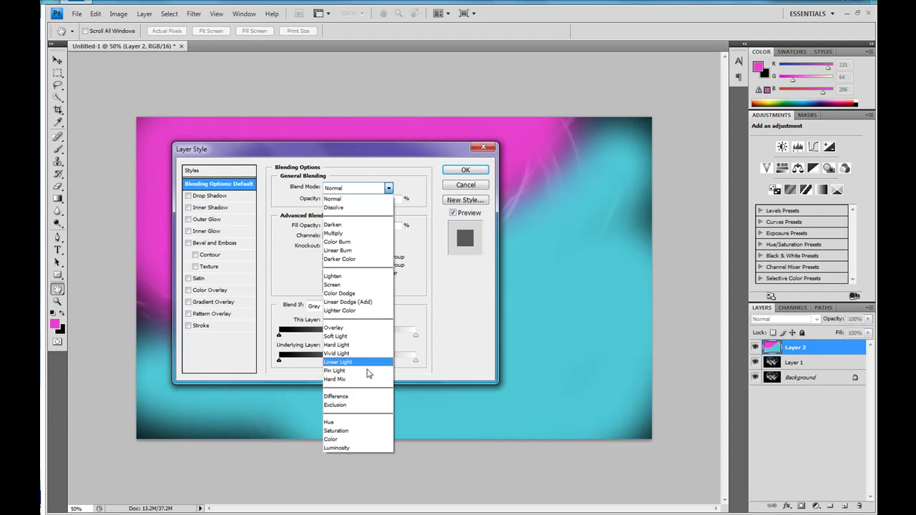
{"action": "left_click", "coordinate": [354, 440]}
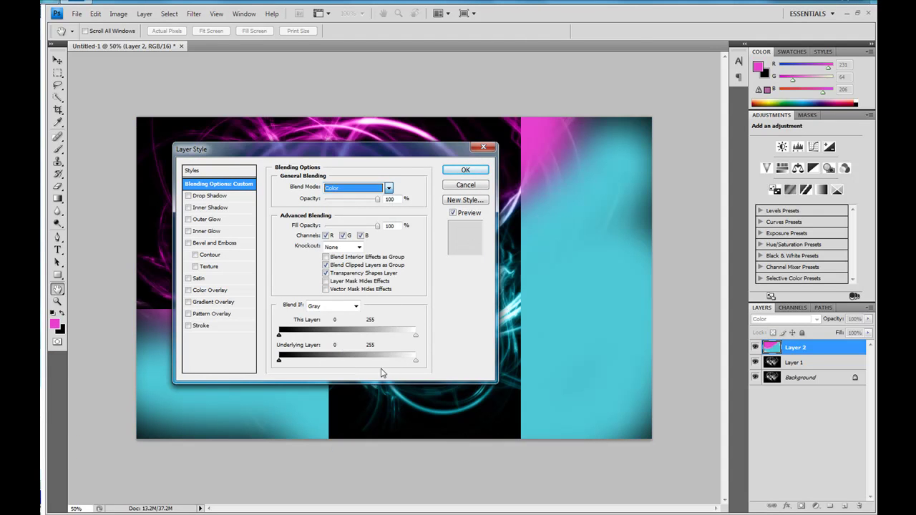
{"action": "left_click_drag", "start_coordinate": [398, 155], "coordinate": [87, 246]}
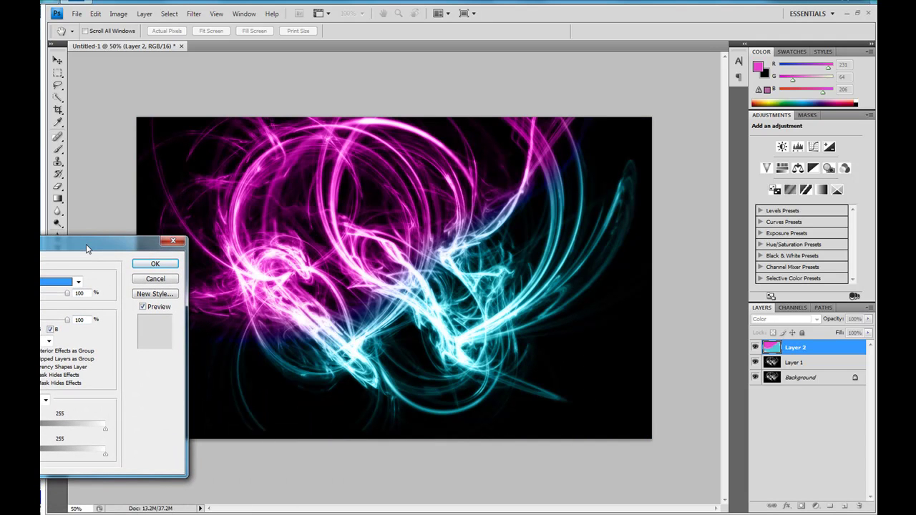
{"action": "left_click_drag", "start_coordinate": [86, 244], "coordinate": [98, 247]}
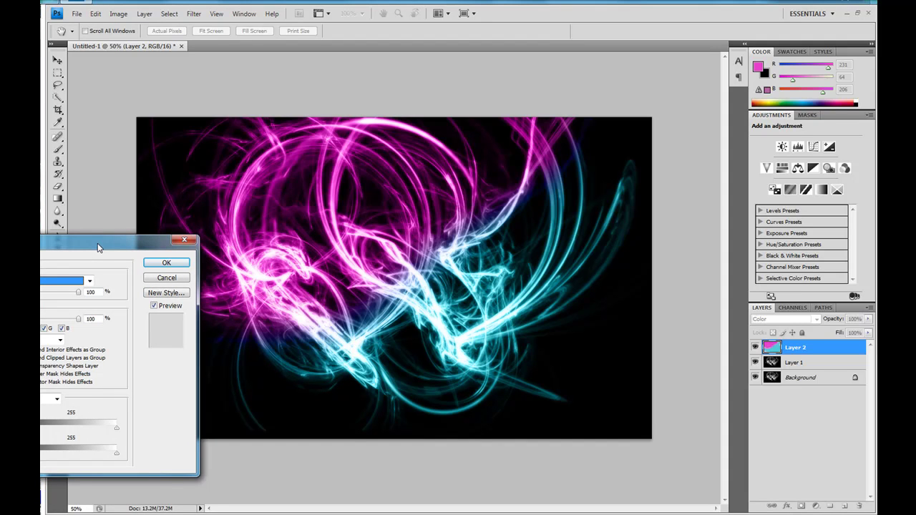
{"action": "left_click_drag", "start_coordinate": [98, 247], "coordinate": [99, 248]}
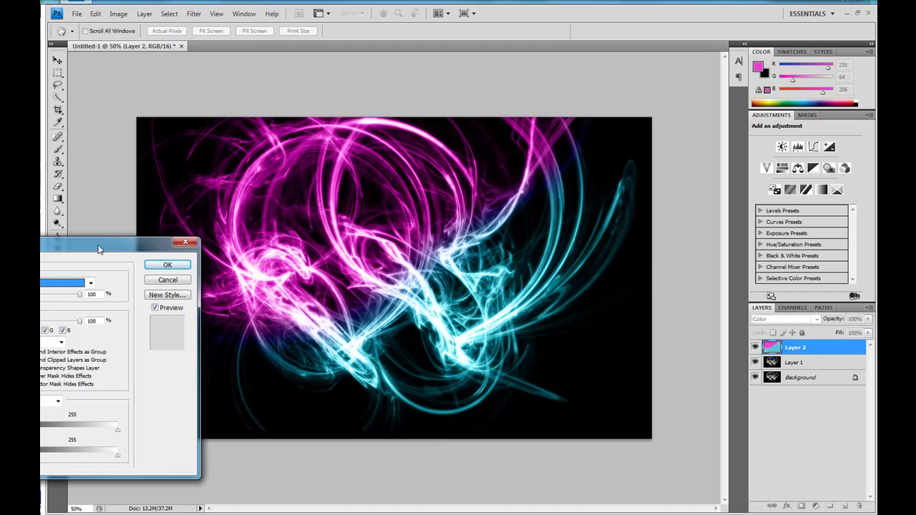
{"action": "left_click", "coordinate": [161, 267]}
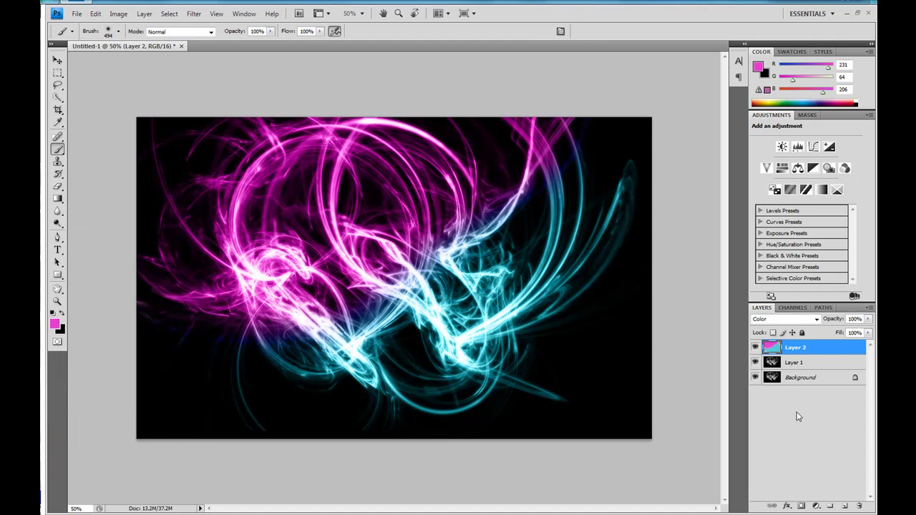
Add a new Layer 3 and fill it with Filter > Render > Clouds
{"action": "left_click", "coordinate": [845, 507]}
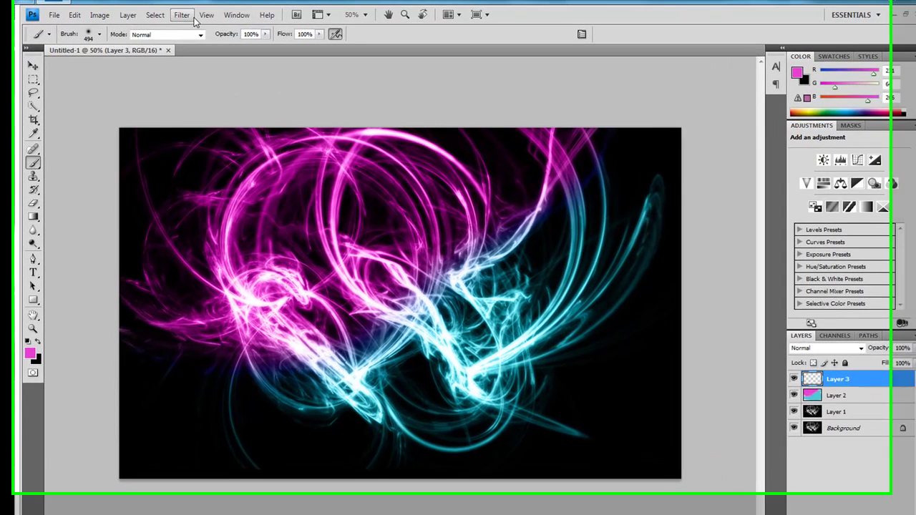
{"action": "left_click", "coordinate": [193, 13]}
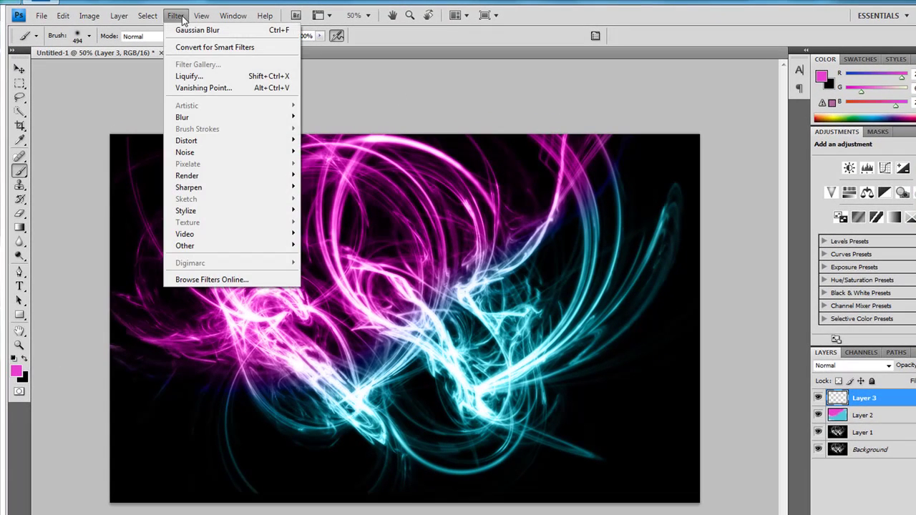
{"action": "mouse_move", "coordinate": [213, 178]}
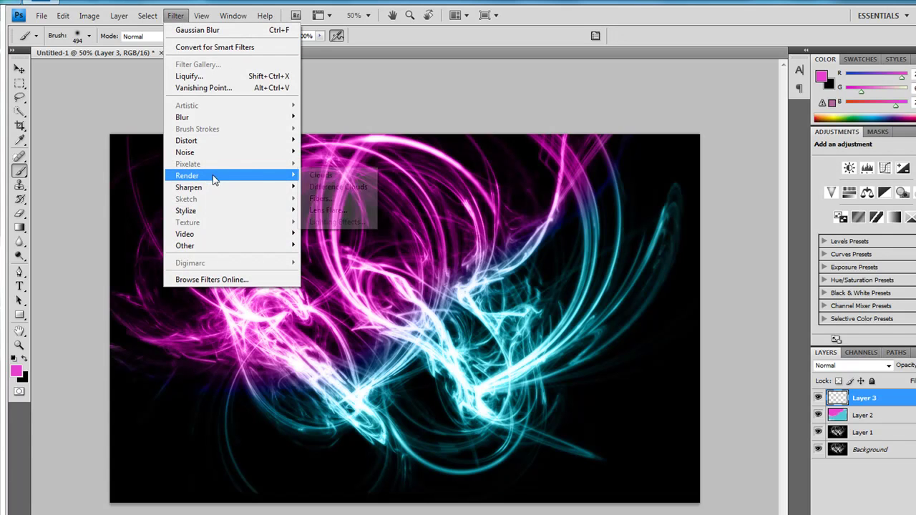
{"action": "left_click", "coordinate": [333, 176]}
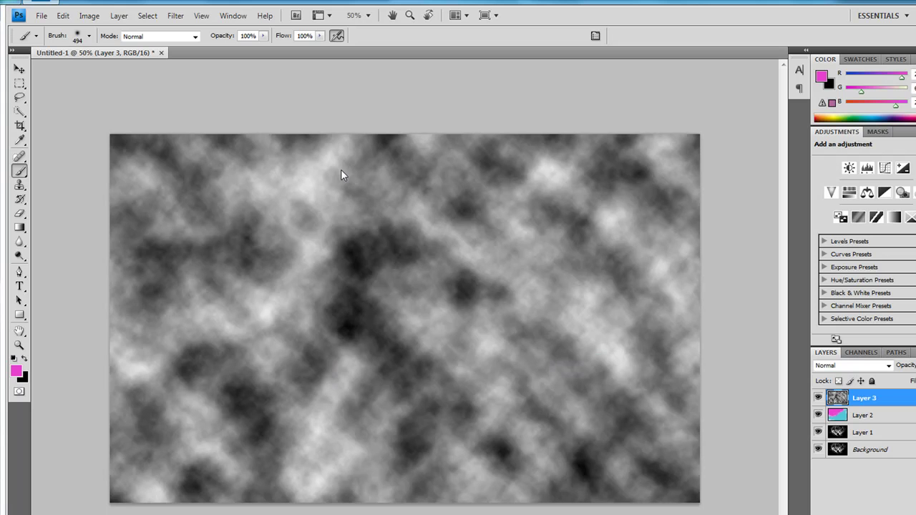
Apply a Gaussian Blur with a 10-pixel radius to the clouds on Layer 3
{"action": "left_click", "coordinate": [175, 15]}
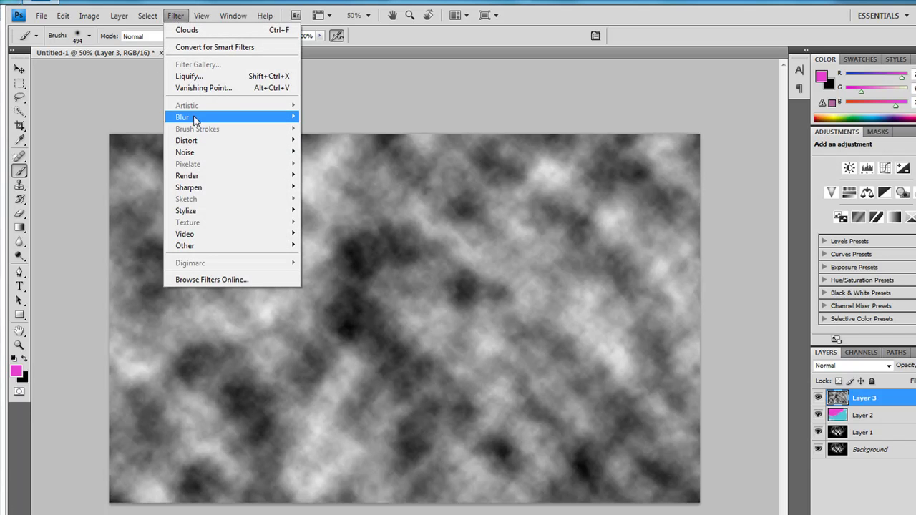
{"action": "mouse_move", "coordinate": [237, 118]}
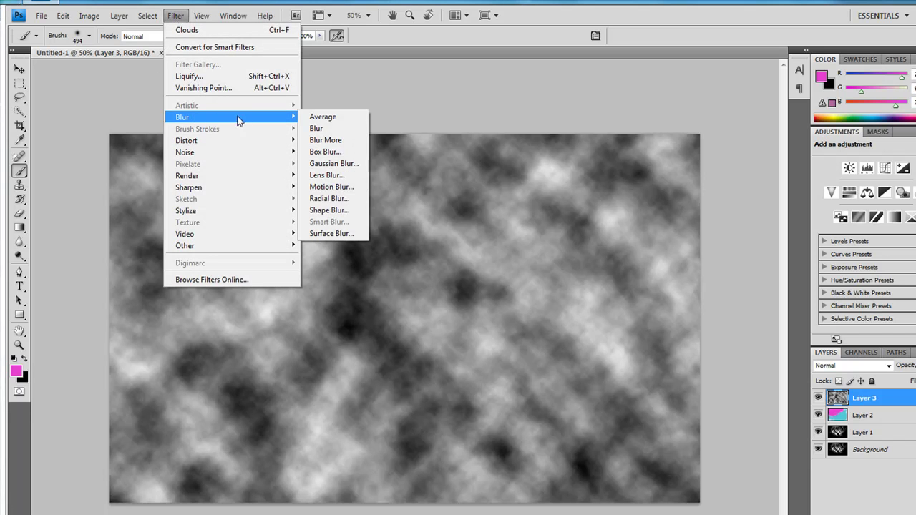
{"action": "left_click", "coordinate": [342, 163]}
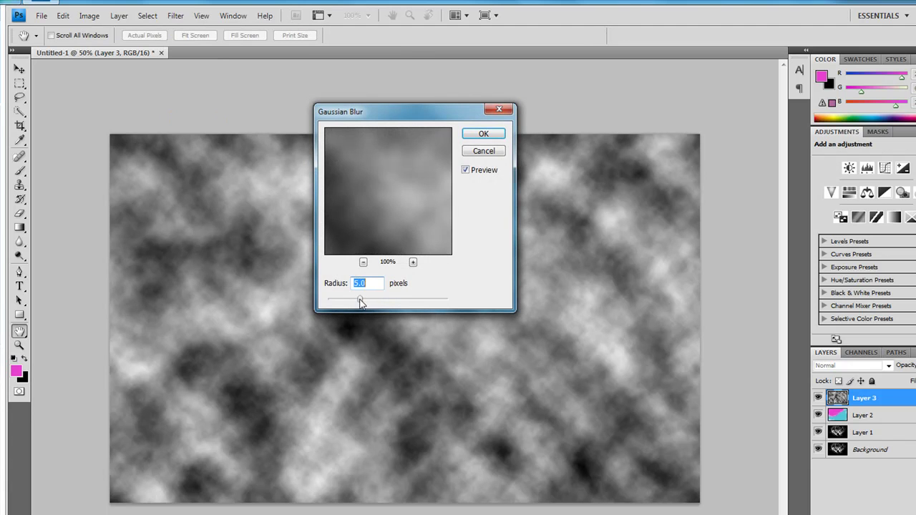
{"action": "left_click_drag", "start_coordinate": [365, 299], "coordinate": [377, 300]}
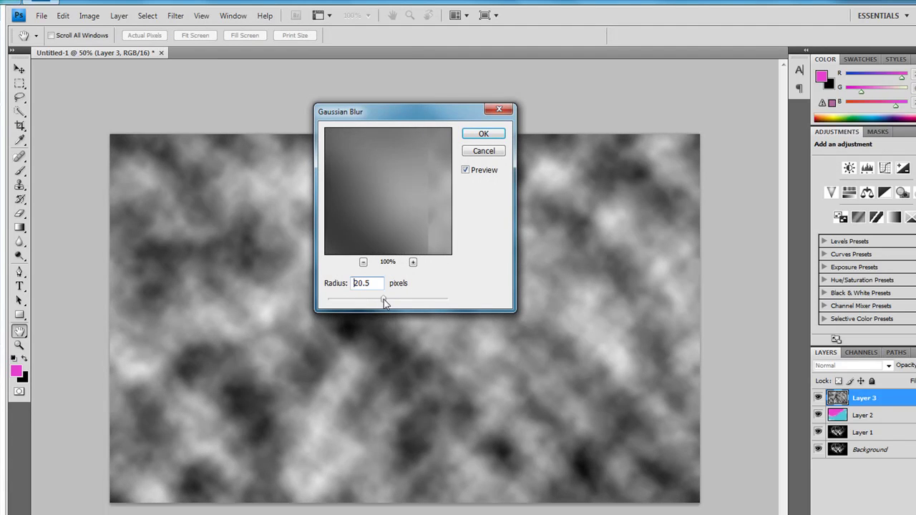
{"action": "left_click", "coordinate": [380, 301]}
{"action": "left_click_drag", "start_coordinate": [379, 303], "coordinate": [377, 302]}
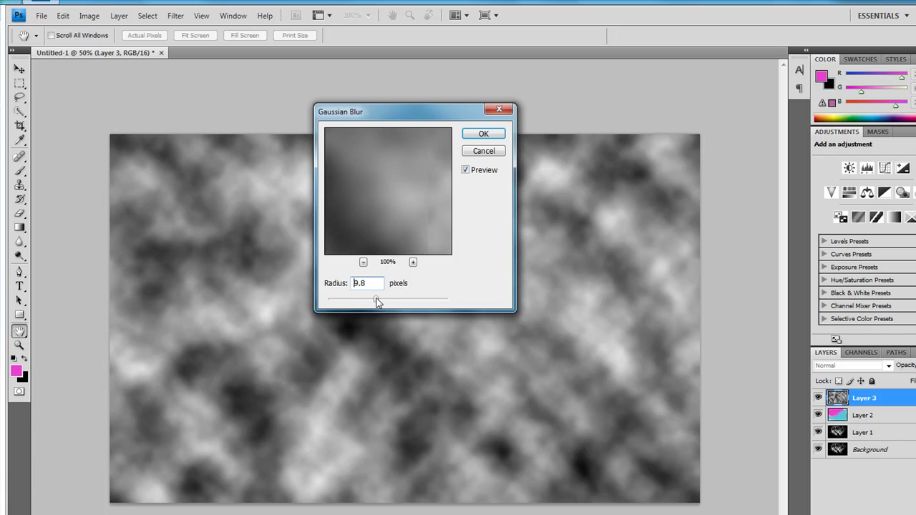
{"action": "type", "text": "10"}
{"action": "left_click", "coordinate": [483, 134]}
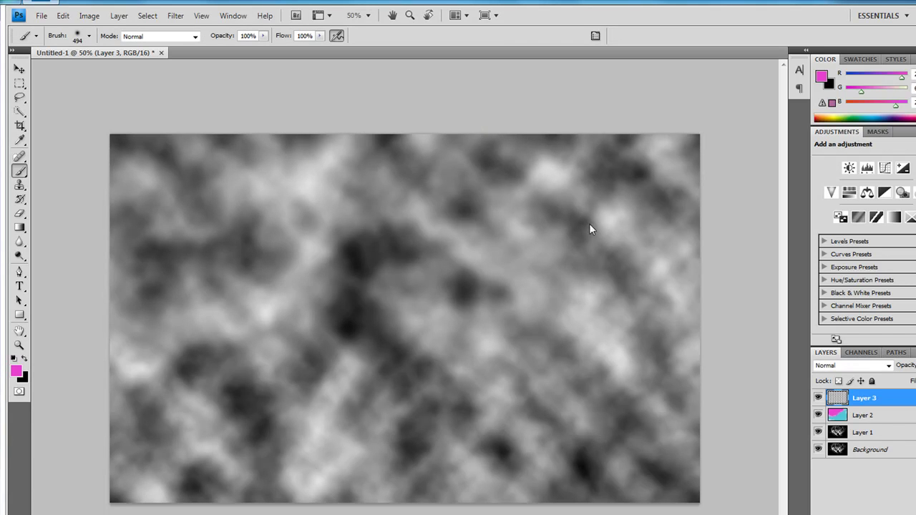
In Layer 3's Blending Options, try the Luminosity blend mode first
{"action": "right_click", "coordinate": [861, 399]}
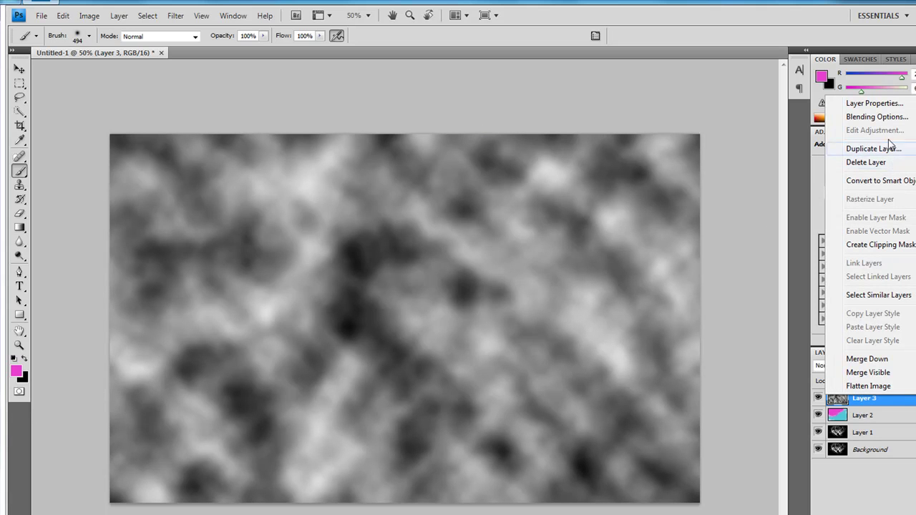
{"action": "left_click", "coordinate": [878, 117]}
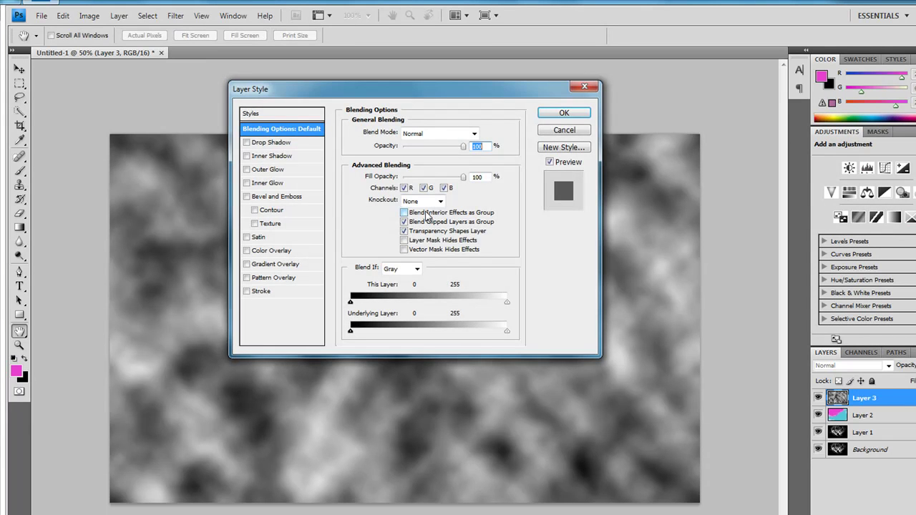
{"action": "left_click", "coordinate": [474, 134]}
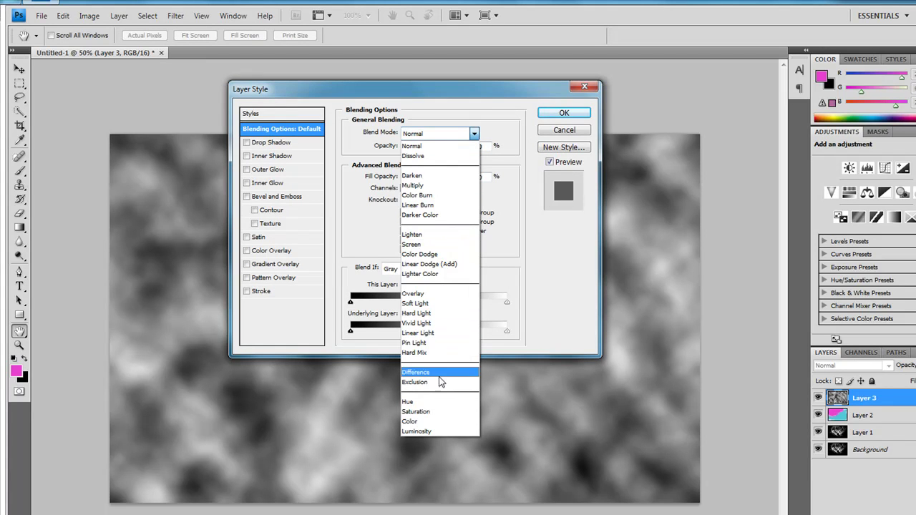
{"action": "left_click", "coordinate": [441, 431]}
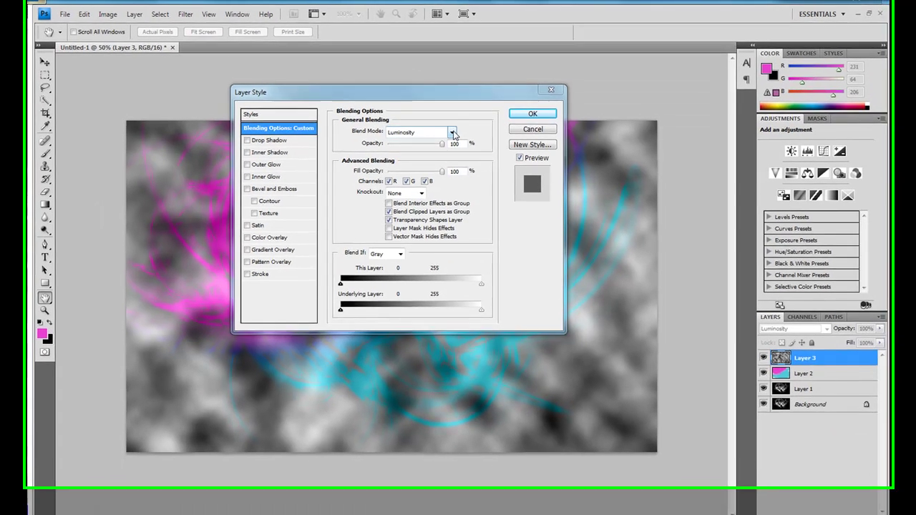
{"action": "key", "text": "Tab"}
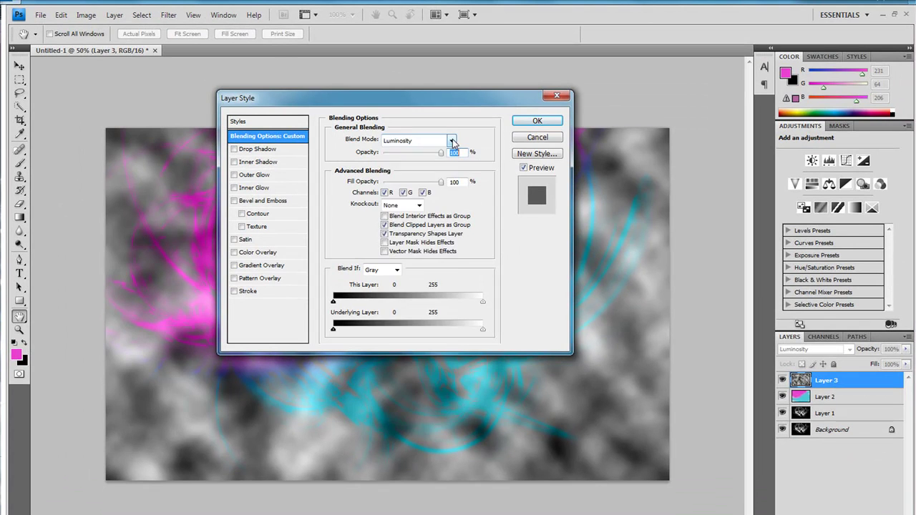
Switch Layer 3's blend mode to Vivid Light, preview the canvas, and confirm
{"action": "left_click", "coordinate": [452, 141]}
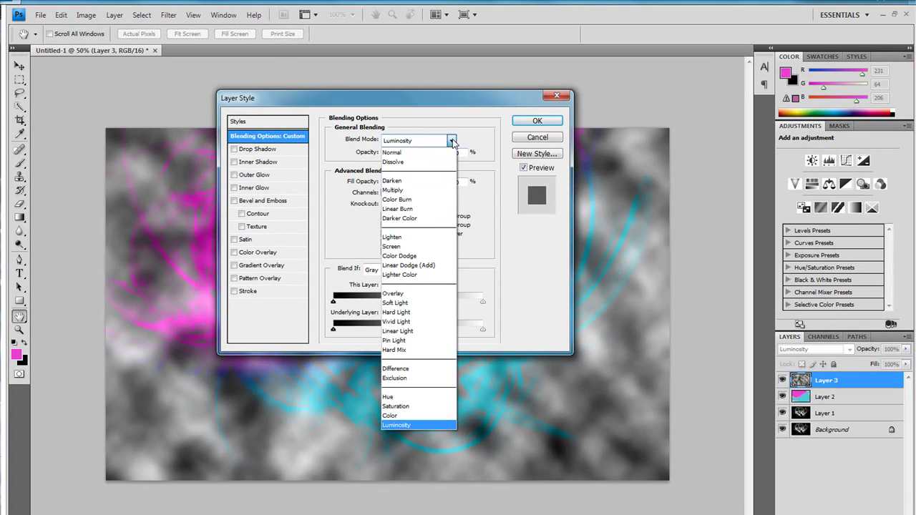
{"action": "left_click", "coordinate": [419, 323]}
{"action": "left_click_drag", "start_coordinate": [445, 102], "coordinate": [60, 131]}
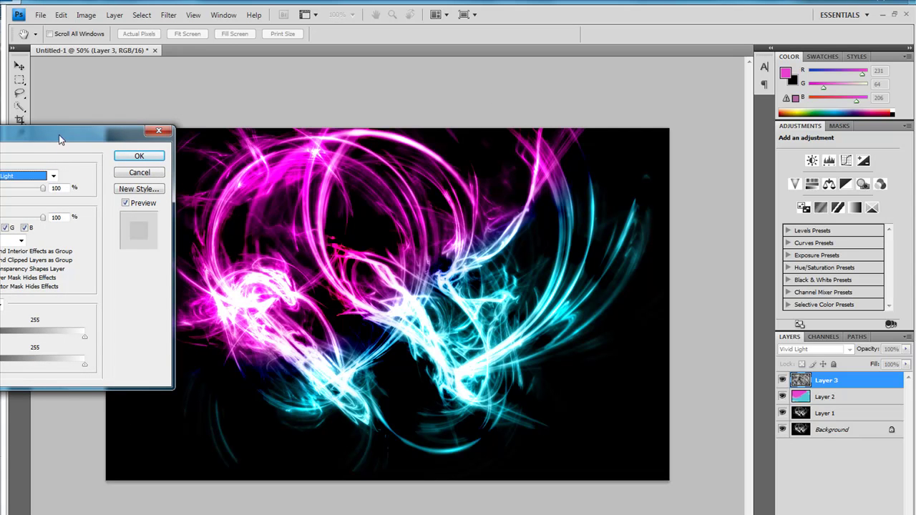
{"action": "left_click_drag", "start_coordinate": [61, 127], "coordinate": [282, 116]}
{"action": "left_click", "coordinate": [351, 135]}
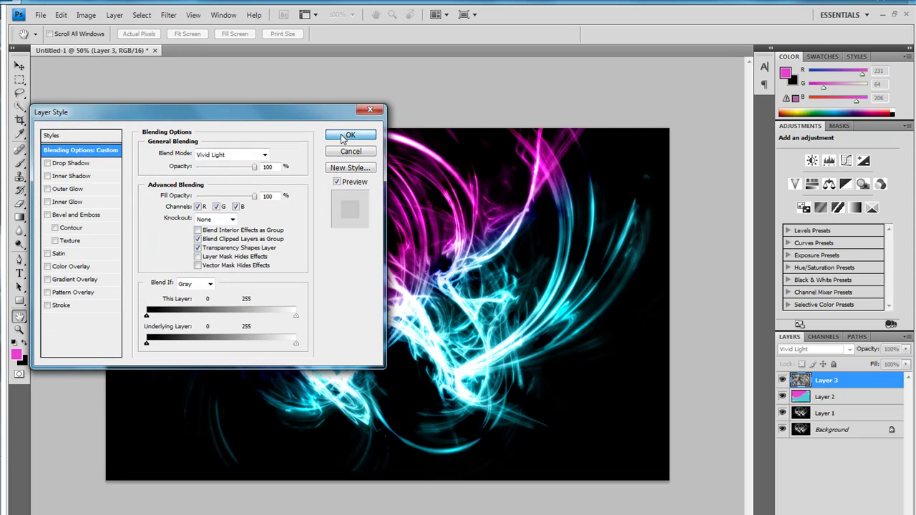
{"action": "key", "text": "b"}
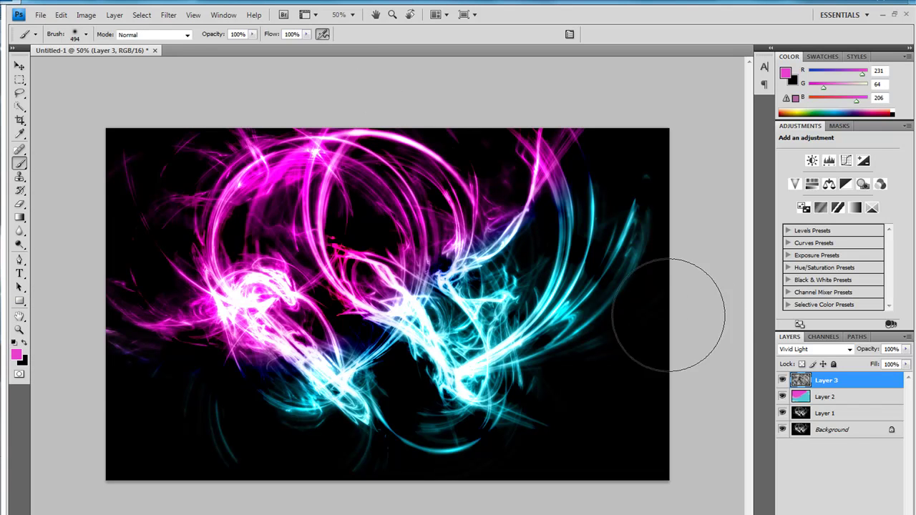
Drag Layer 3's Opacity slider down to 69%, softening the Vivid Light cloud texture
{"action": "left_click", "coordinate": [906, 351]}
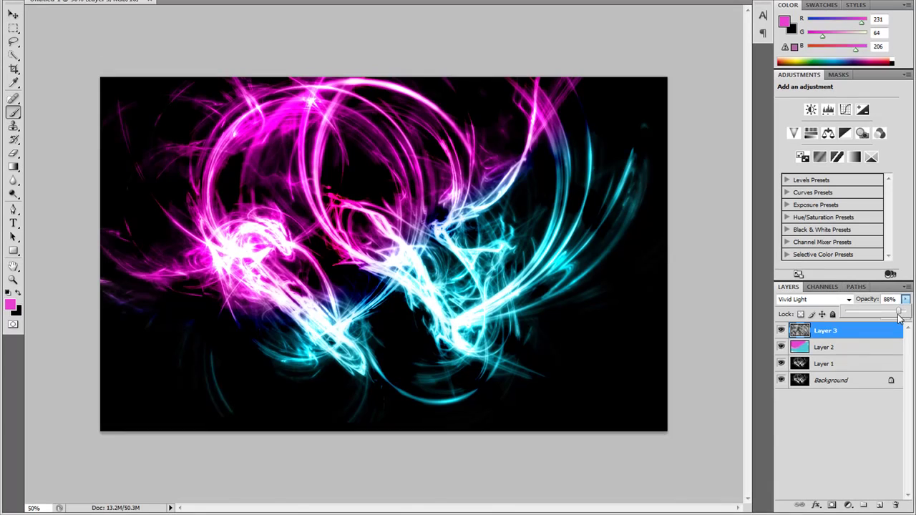
{"action": "left_click_drag", "start_coordinate": [905, 363], "coordinate": [883, 365]}
{"action": "left_click_drag", "start_coordinate": [883, 321], "coordinate": [877, 321]}
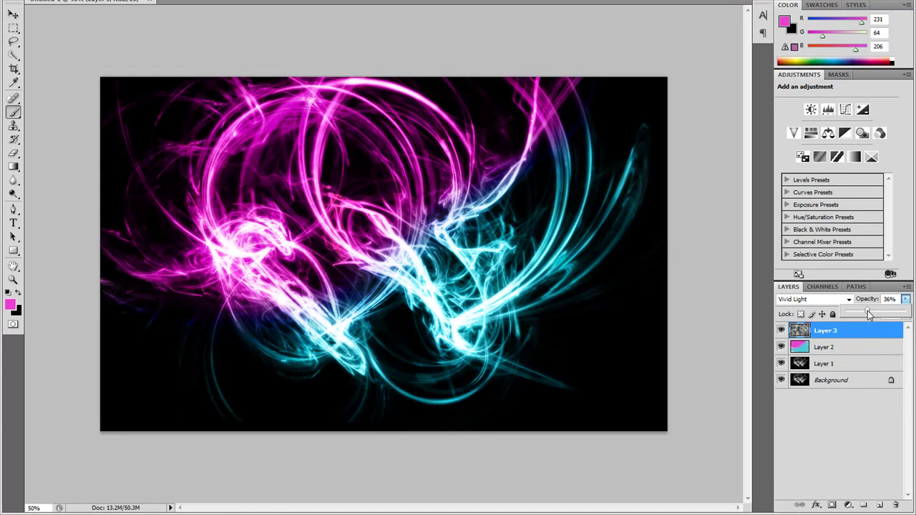
{"action": "left_click_drag", "start_coordinate": [867, 310], "coordinate": [887, 313]}
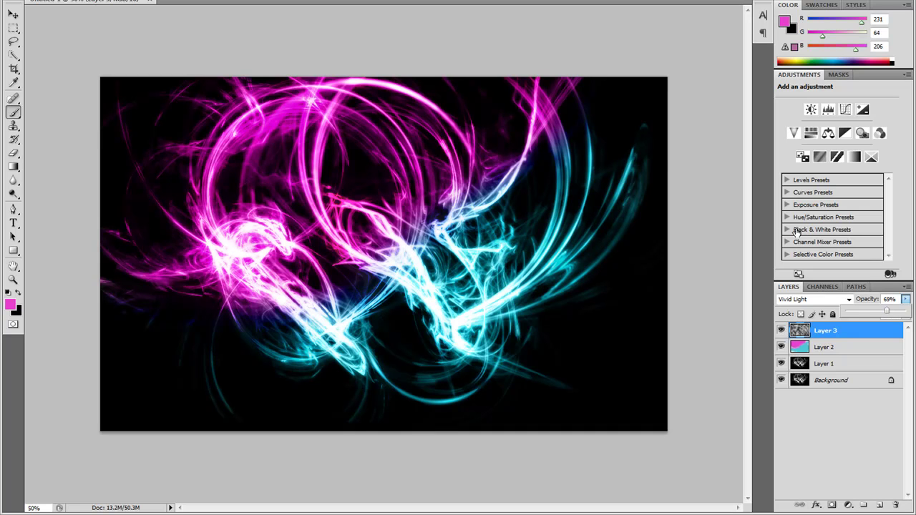